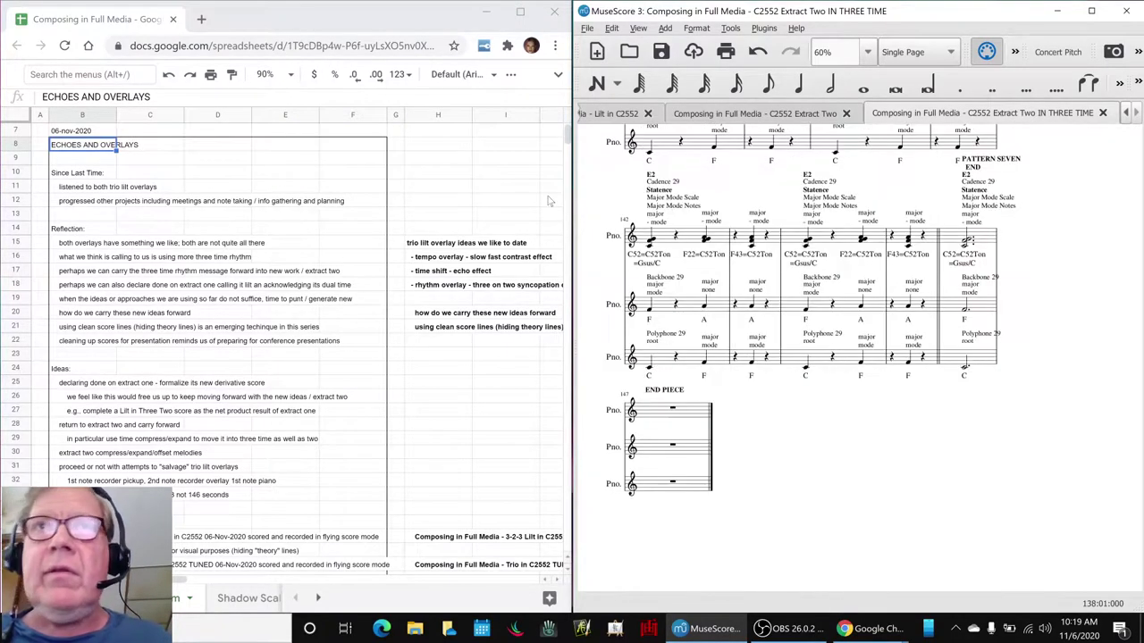
Play back the ending of the C2552 Extract Two IN THREE TIME score
{"action": "scroll", "coordinate": [617, 258], "scroll_direction": "up", "scroll_amount": 2}
{"action": "scroll", "coordinate": [617, 258], "scroll_direction": "up", "scroll_amount": 2}
{"action": "scroll", "coordinate": [616, 259], "scroll_direction": "up", "scroll_amount": 1}
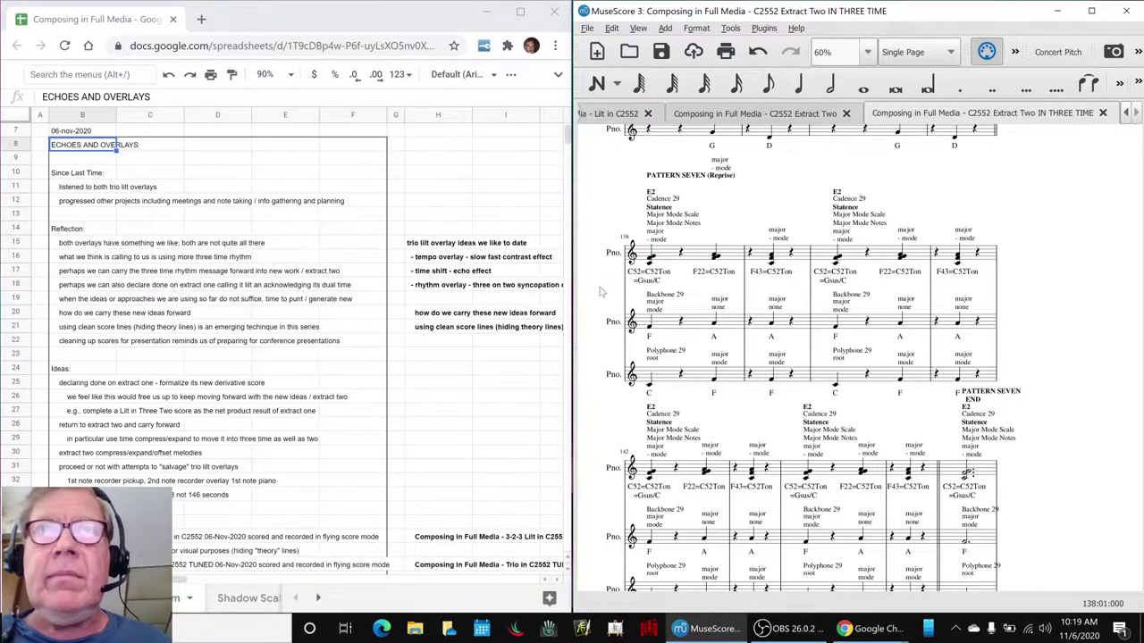
{"action": "key", "text": "space"}
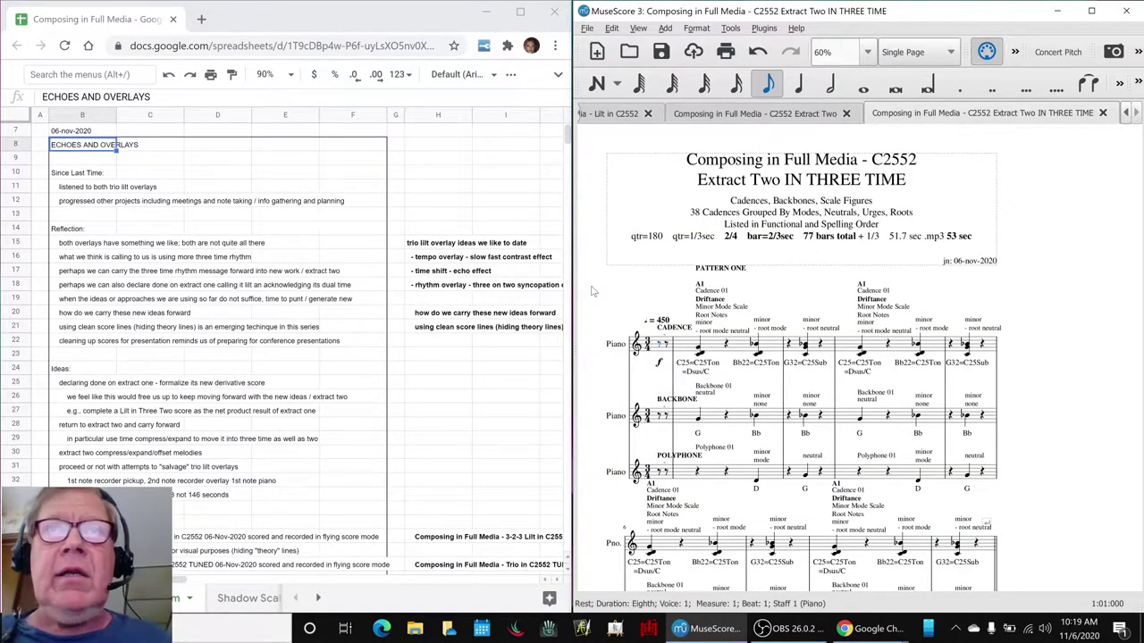
Bring OBS forward, then minimize it to get back to MuseScore
{"action": "key", "text": "alt+Tab"}
{"action": "key", "text": "Tab"}
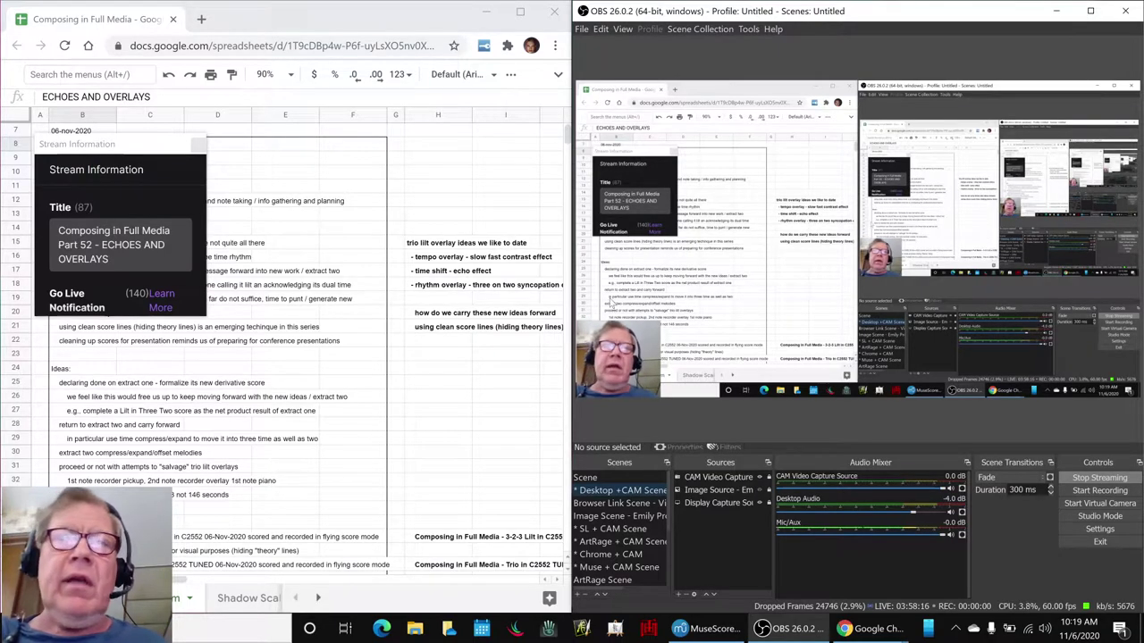
{"action": "left_click", "coordinate": [783, 631]}
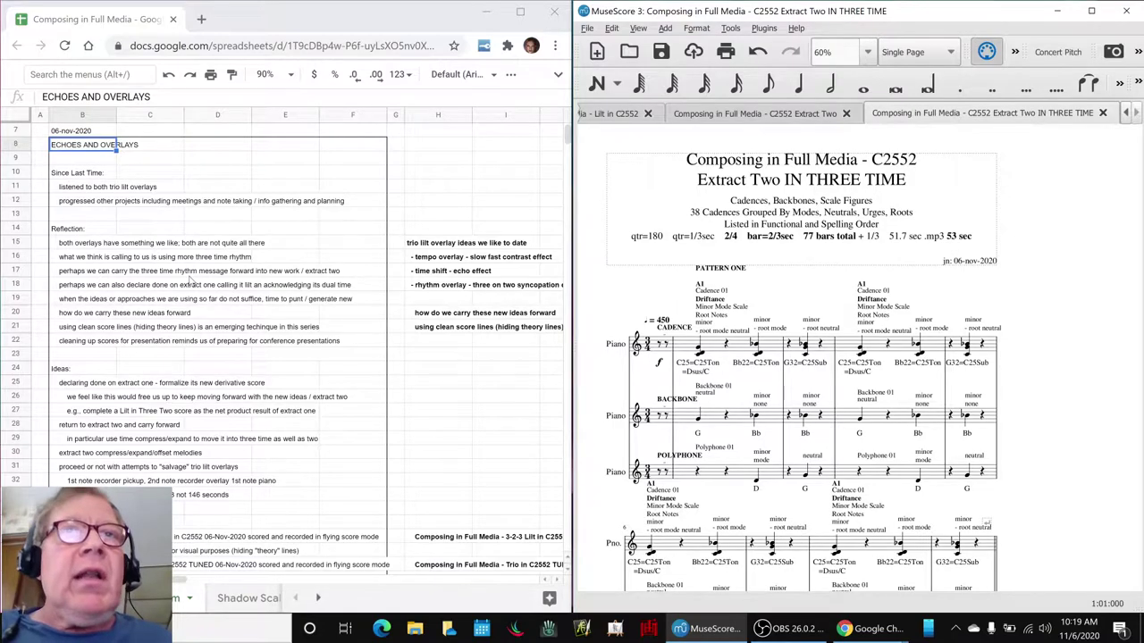
Review the ideas in H15–H21, then bold the clean score lines reflection in B21
{"action": "left_click", "coordinate": [410, 249]}
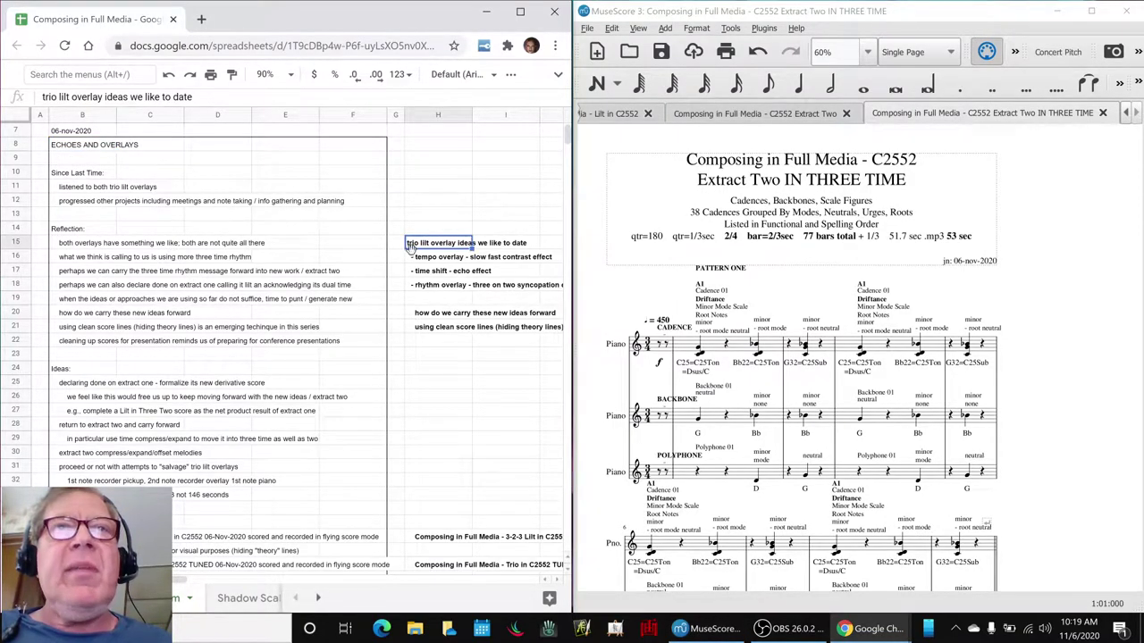
{"action": "left_click", "coordinate": [419, 260]}
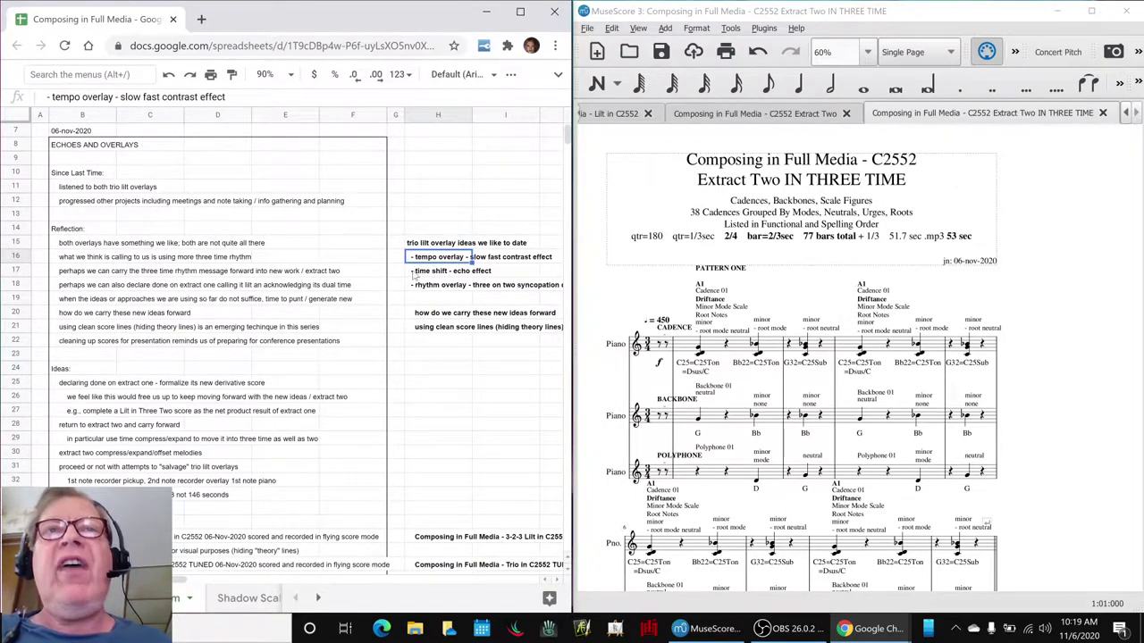
{"action": "left_click", "coordinate": [419, 273]}
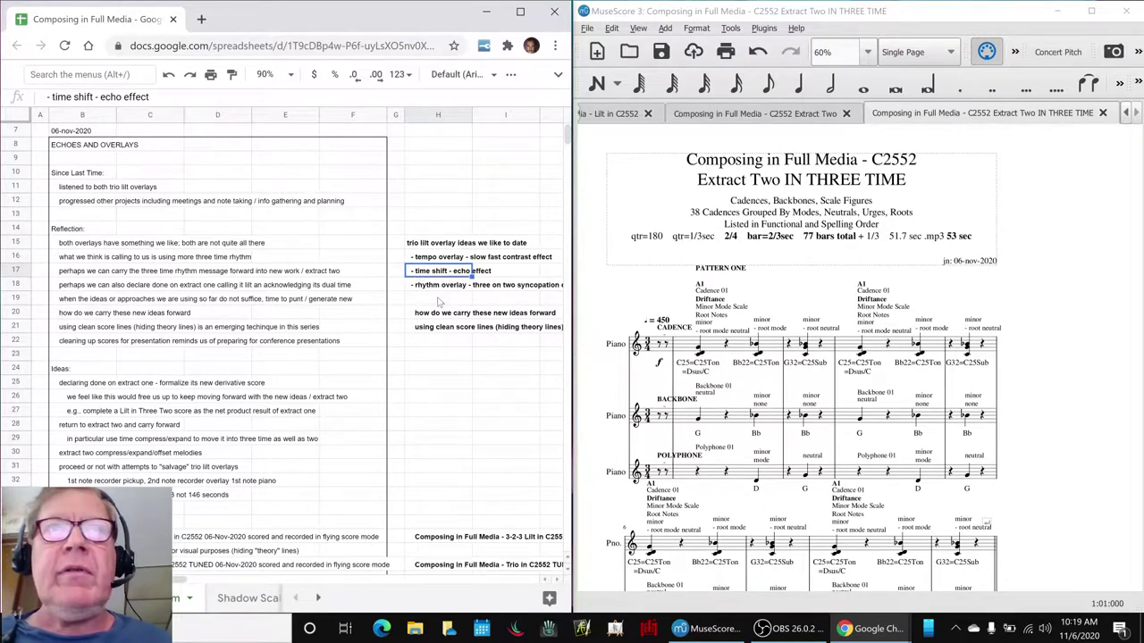
{"action": "left_click", "coordinate": [430, 288]}
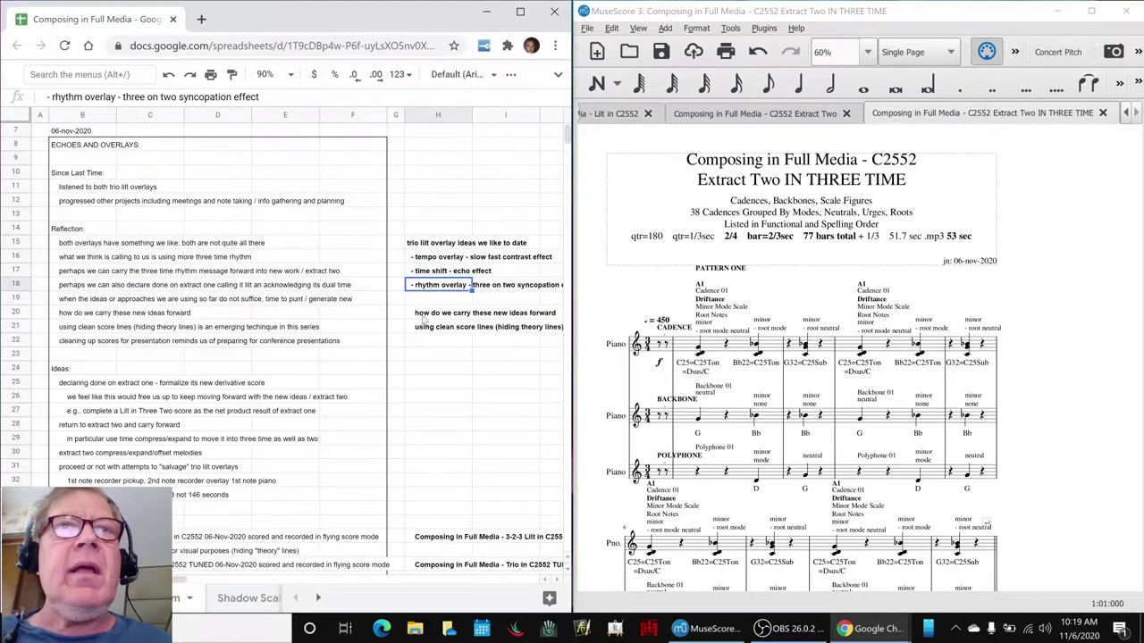
{"action": "left_click", "coordinate": [425, 315]}
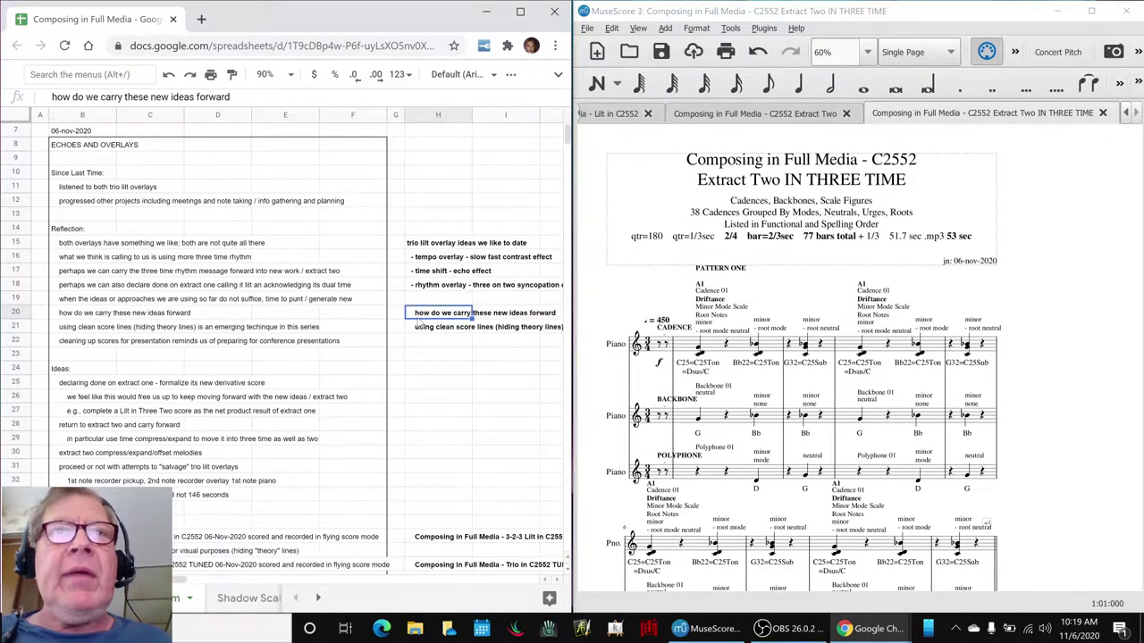
{"action": "left_click", "coordinate": [416, 331]}
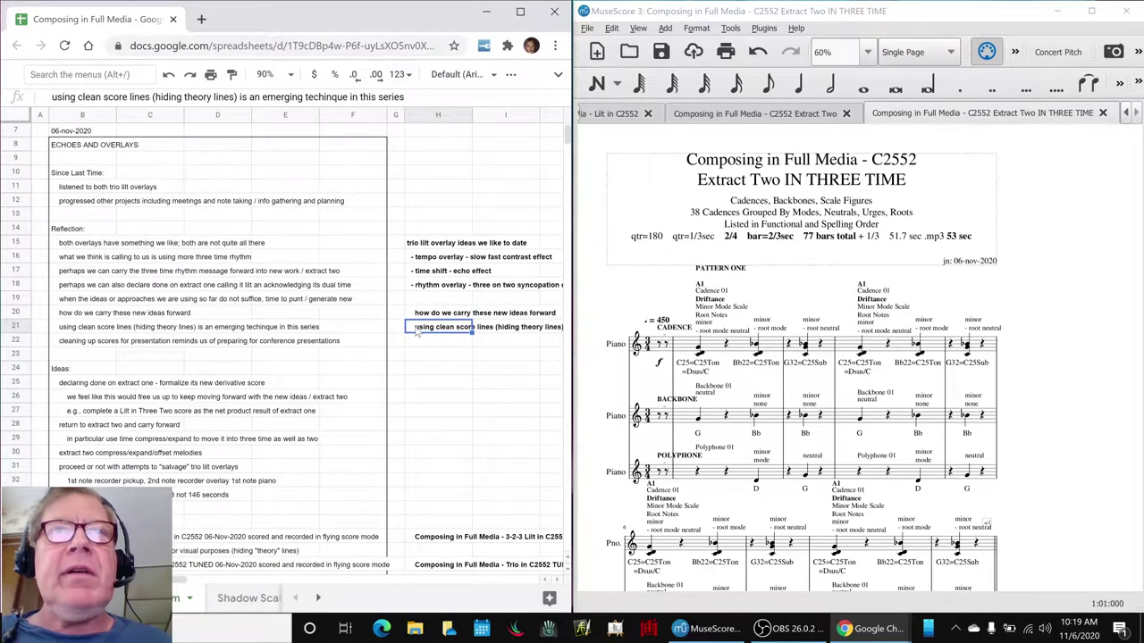
{"action": "left_click", "coordinate": [76, 331]}
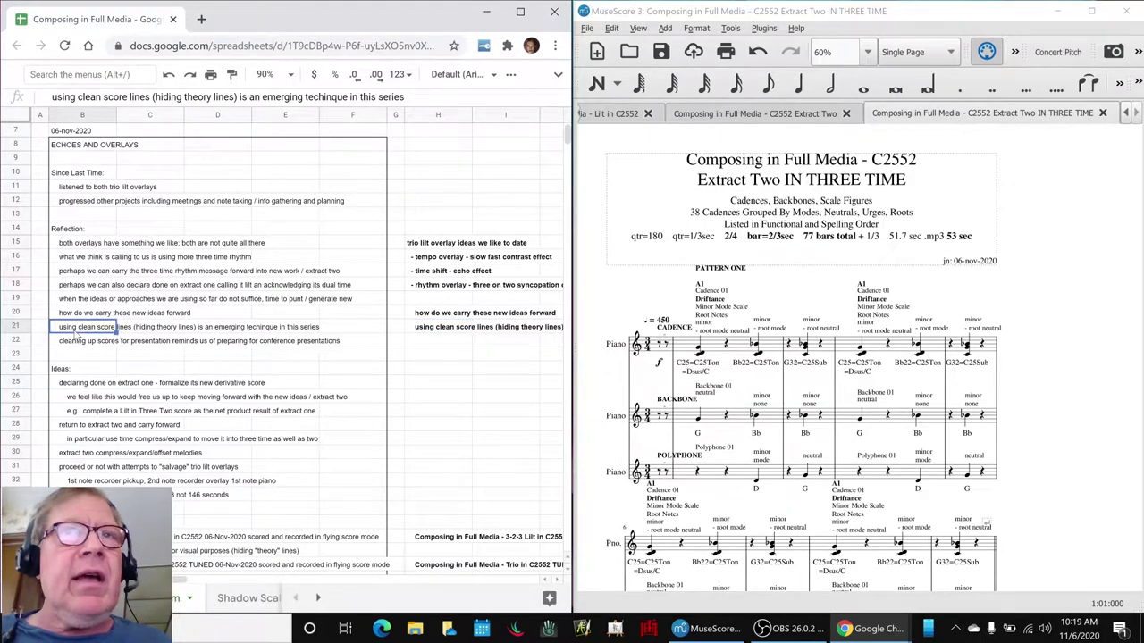
{"action": "key", "text": "ctrl+b"}
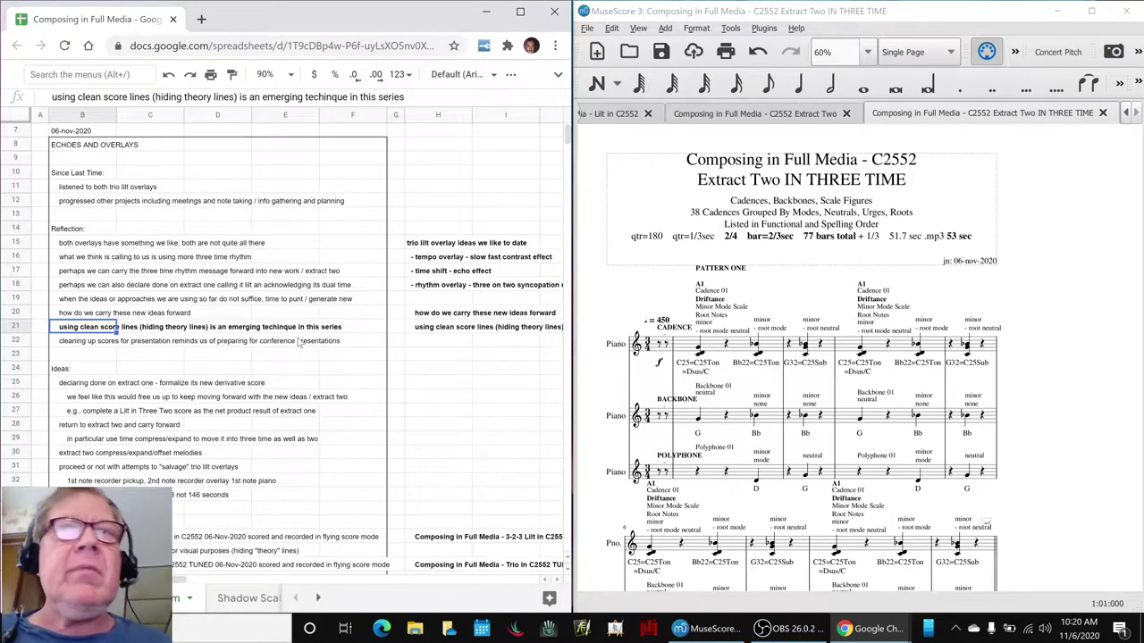
In the Lilt in C2552 score, make the third piano staff visible
{"action": "left_click", "coordinate": [631, 114]}
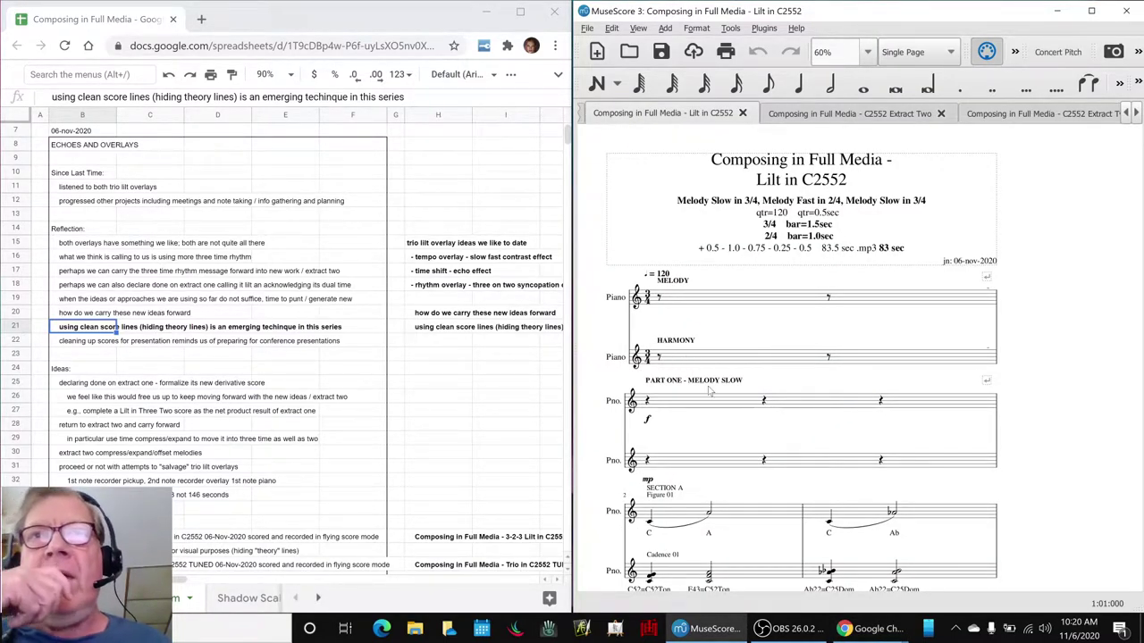
{"action": "scroll", "coordinate": [697, 358], "scroll_direction": "down", "scroll_amount": 3}
{"action": "scroll", "coordinate": [715, 377], "scroll_direction": "down", "scroll_amount": 3}
{"action": "scroll", "coordinate": [715, 377], "scroll_direction": "down", "scroll_amount": 1}
{"action": "scroll", "coordinate": [715, 377], "scroll_direction": "down", "scroll_amount": 2}
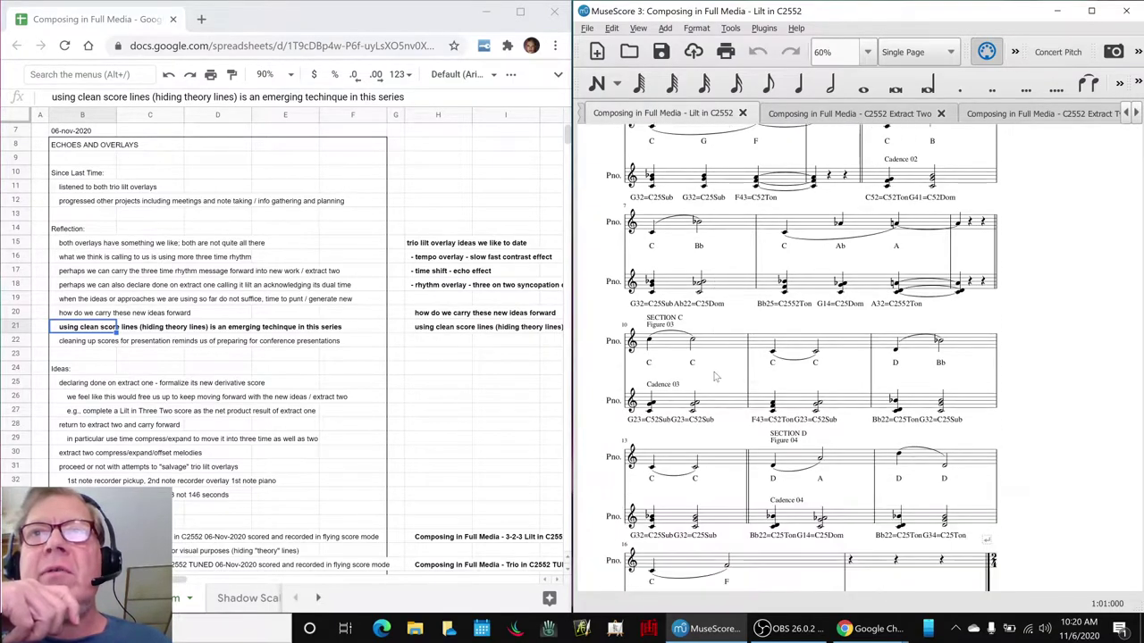
{"action": "key", "text": "i"}
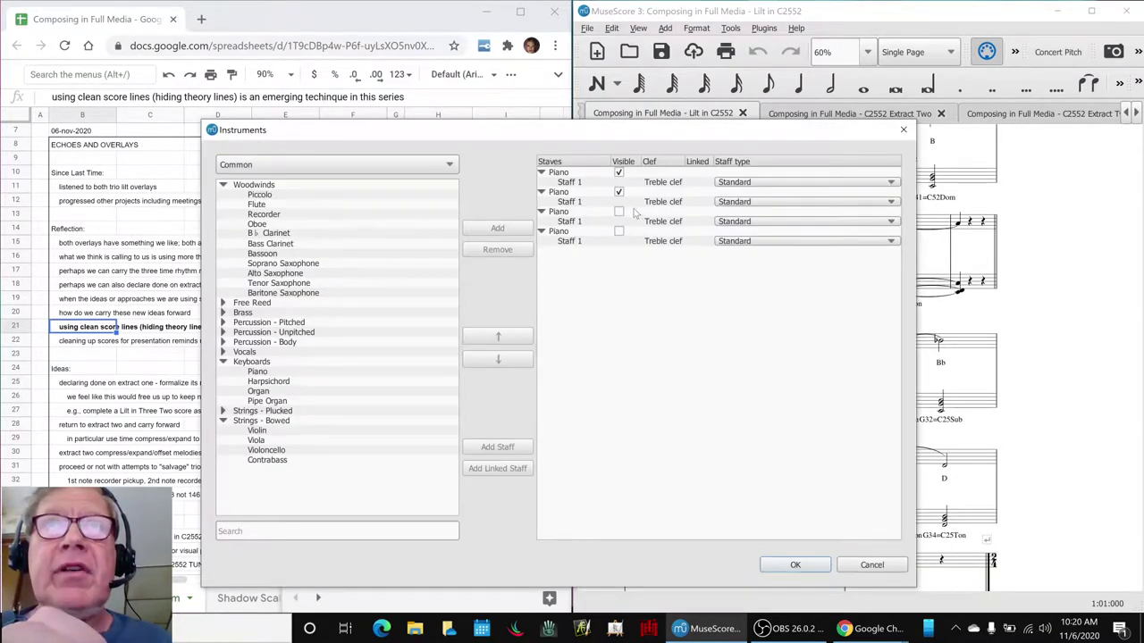
{"action": "left_click", "coordinate": [618, 212]}
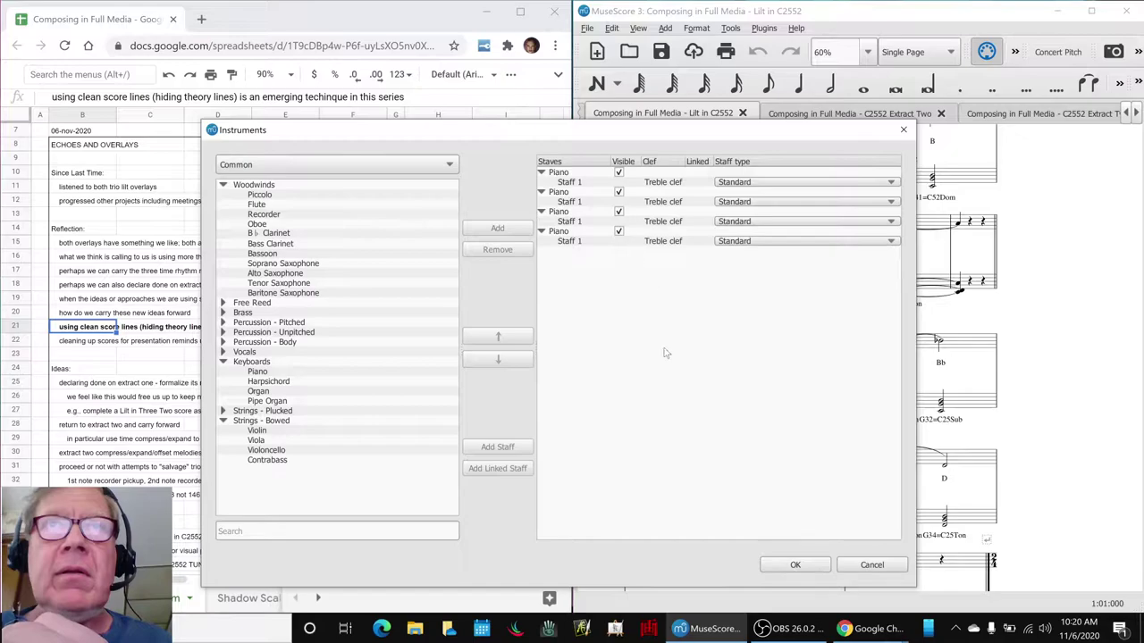
{"action": "left_click", "coordinate": [794, 564]}
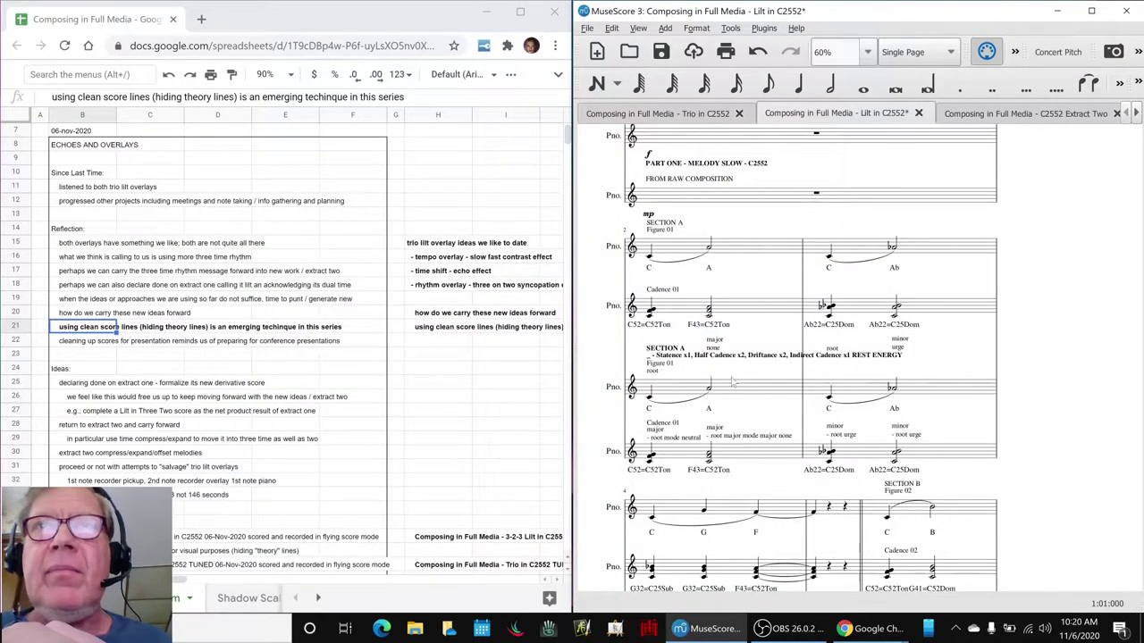
Inspect the Statence and major root mode theory texts, hide the theory-line staves again, and save
{"action": "left_click", "coordinate": [707, 358]}
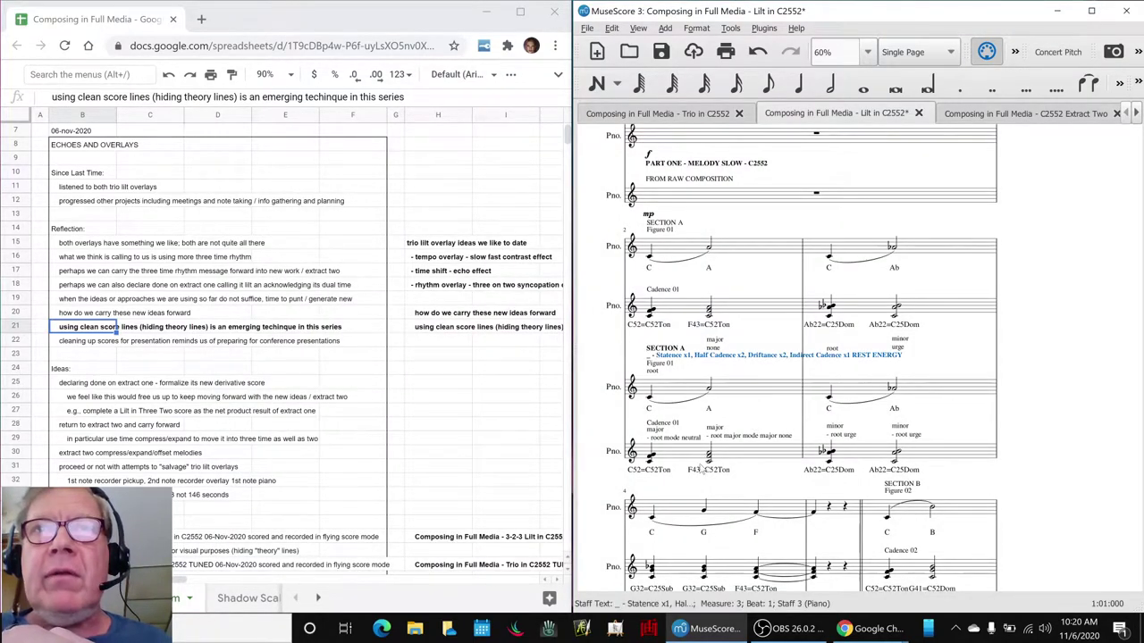
{"action": "left_click", "coordinate": [716, 438]}
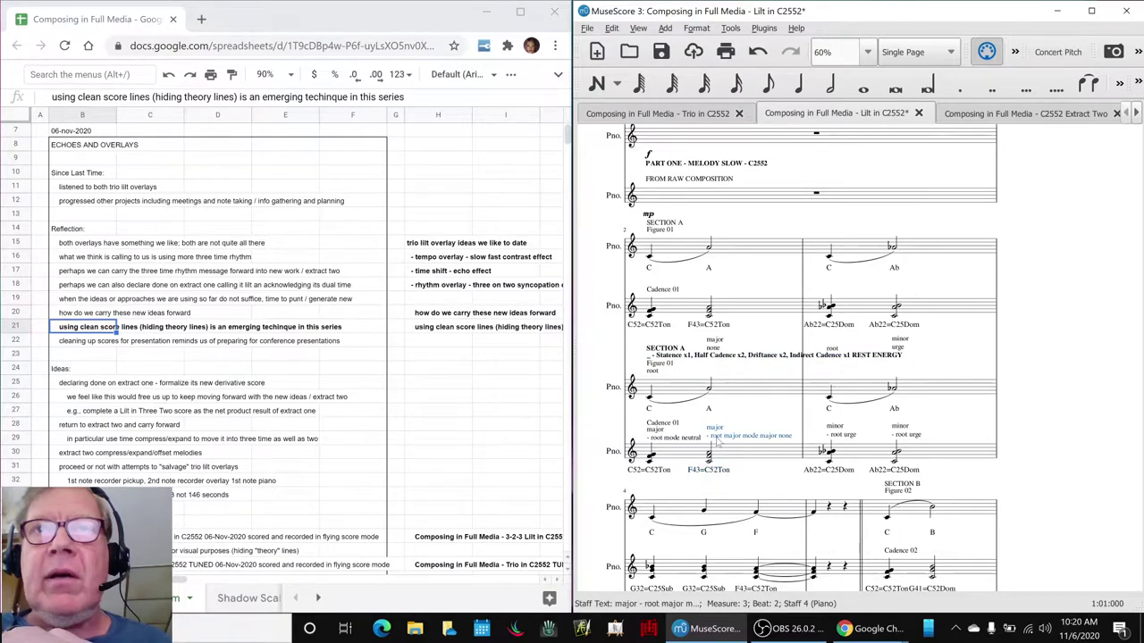
{"action": "key", "text": "i"}
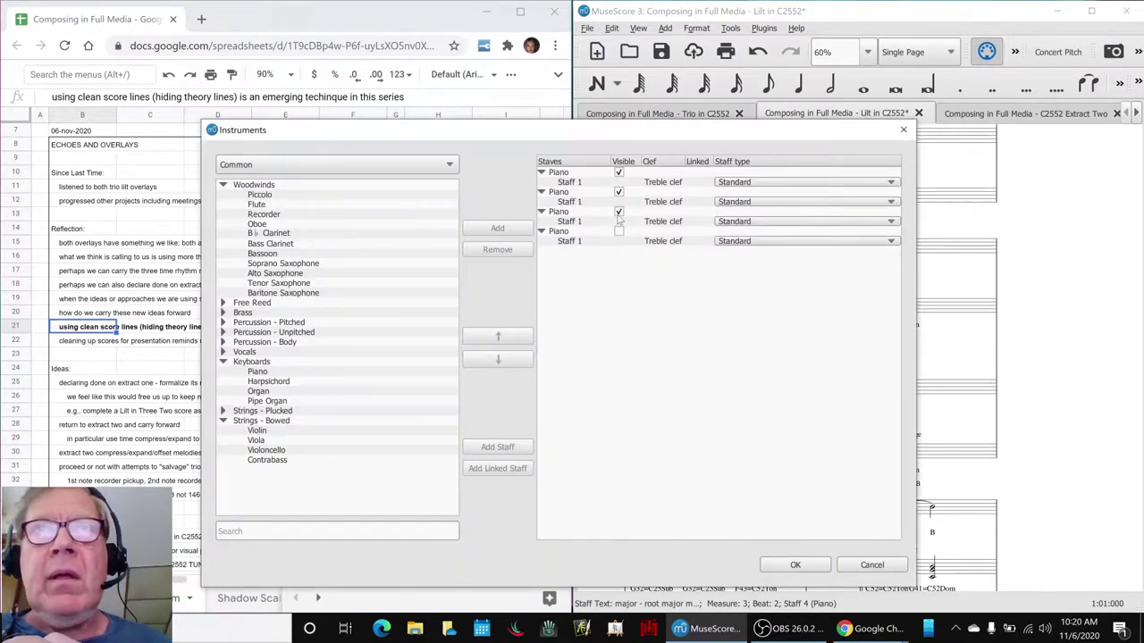
{"action": "left_click", "coordinate": [813, 564]}
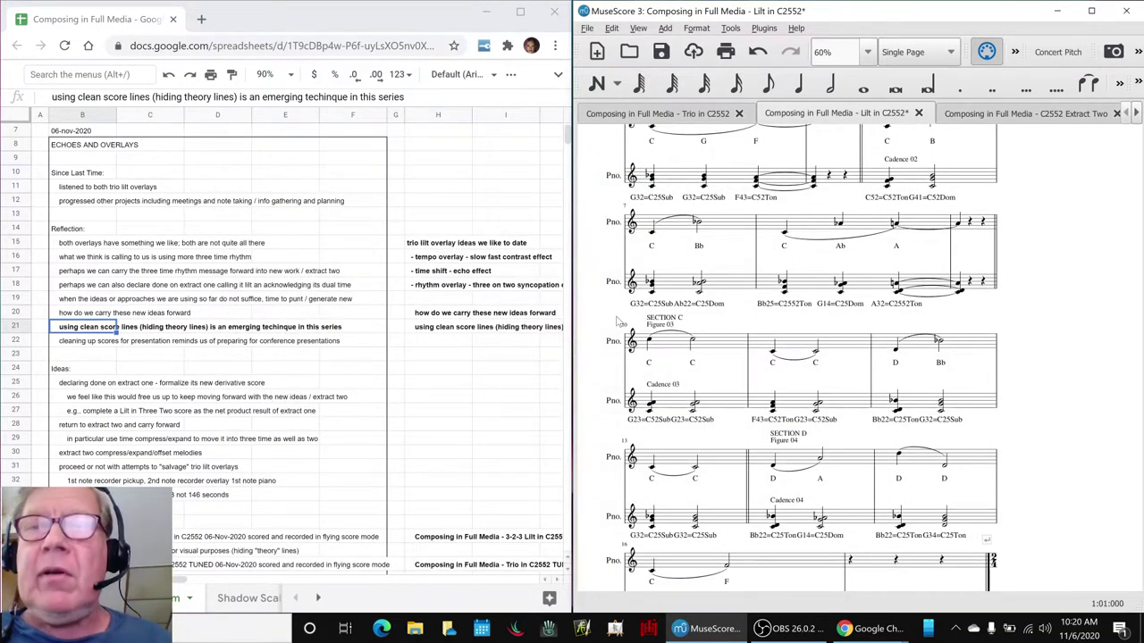
{"action": "scroll", "coordinate": [617, 321], "scroll_direction": "up", "scroll_amount": 5}
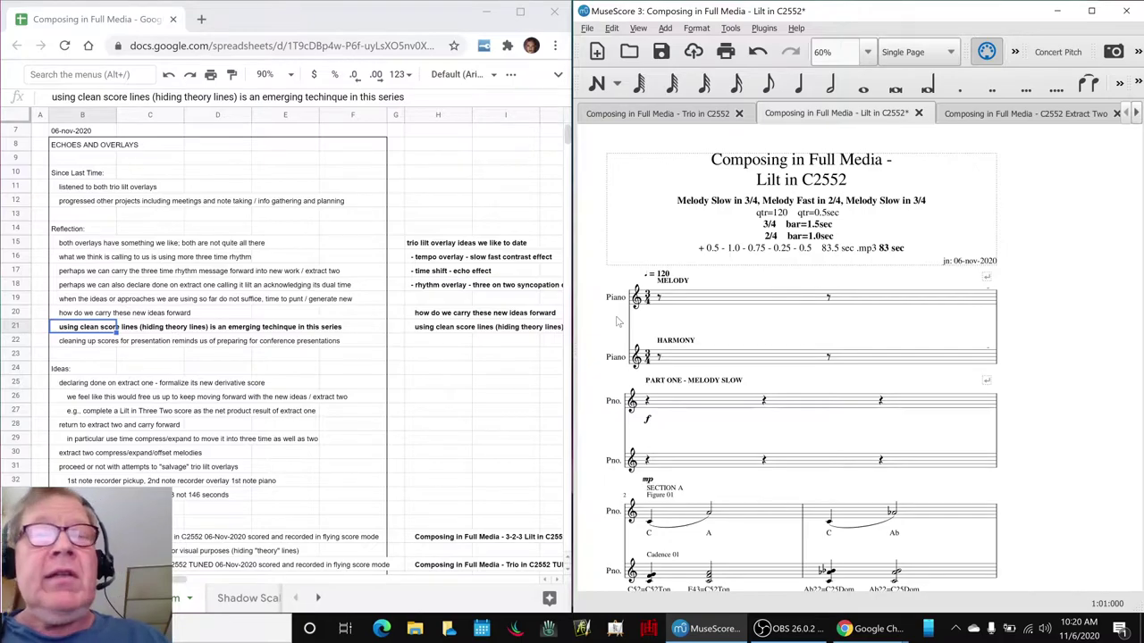
{"action": "key", "text": "ctrl+s"}
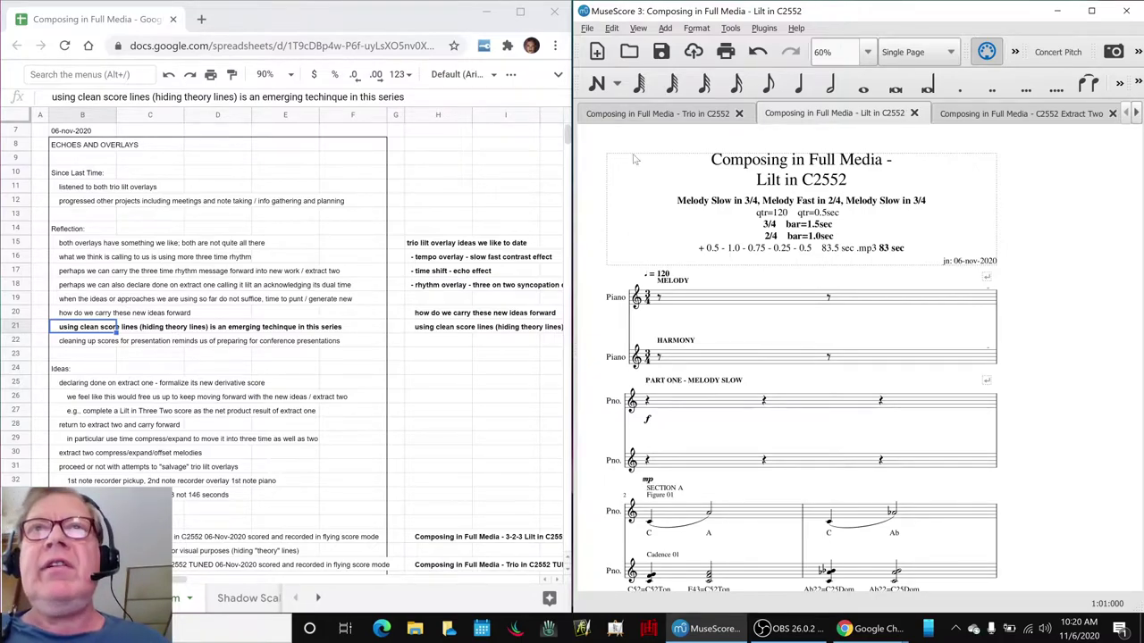
Display the Trio in C2552 score after briefly glancing back at the Lilt tab
{"action": "left_click", "coordinate": [661, 114]}
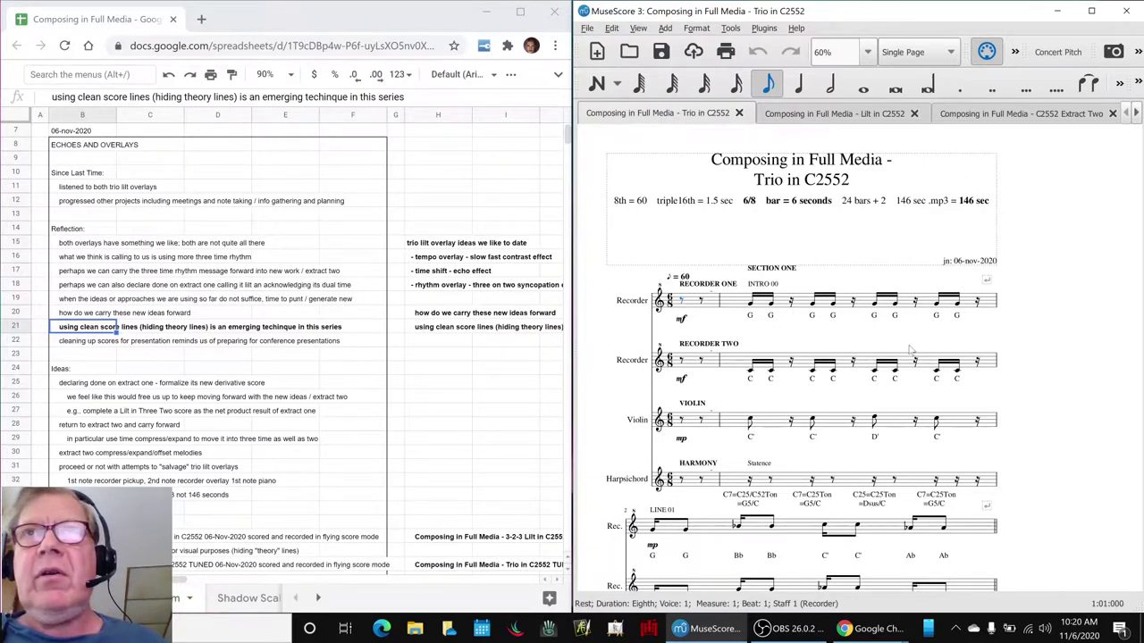
{"action": "left_click", "coordinate": [827, 114]}
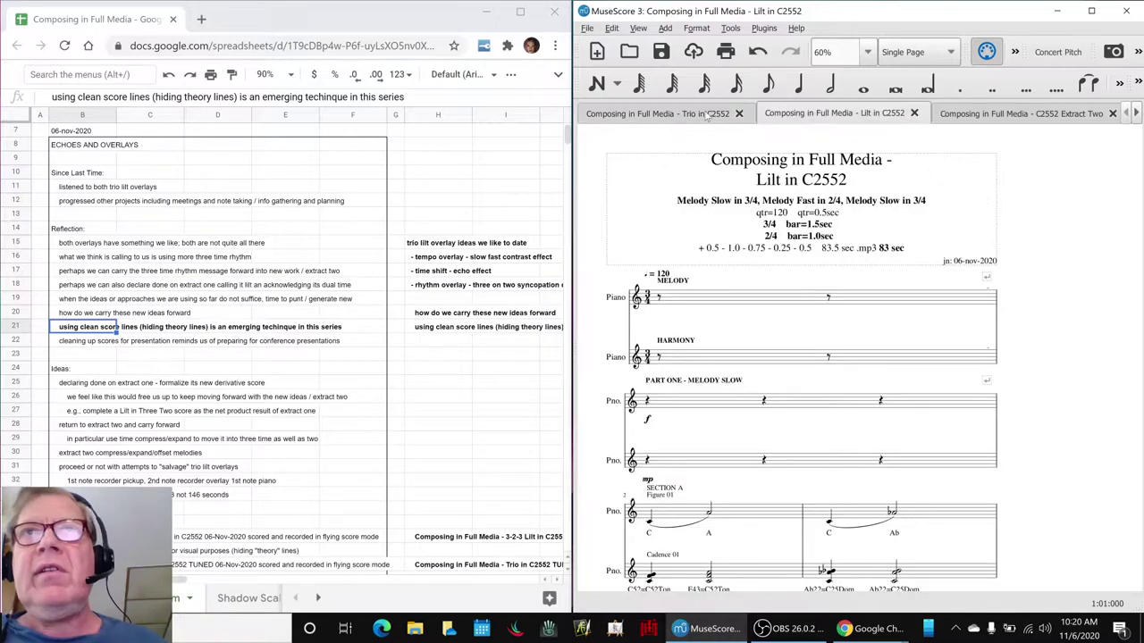
{"action": "left_click", "coordinate": [687, 121]}
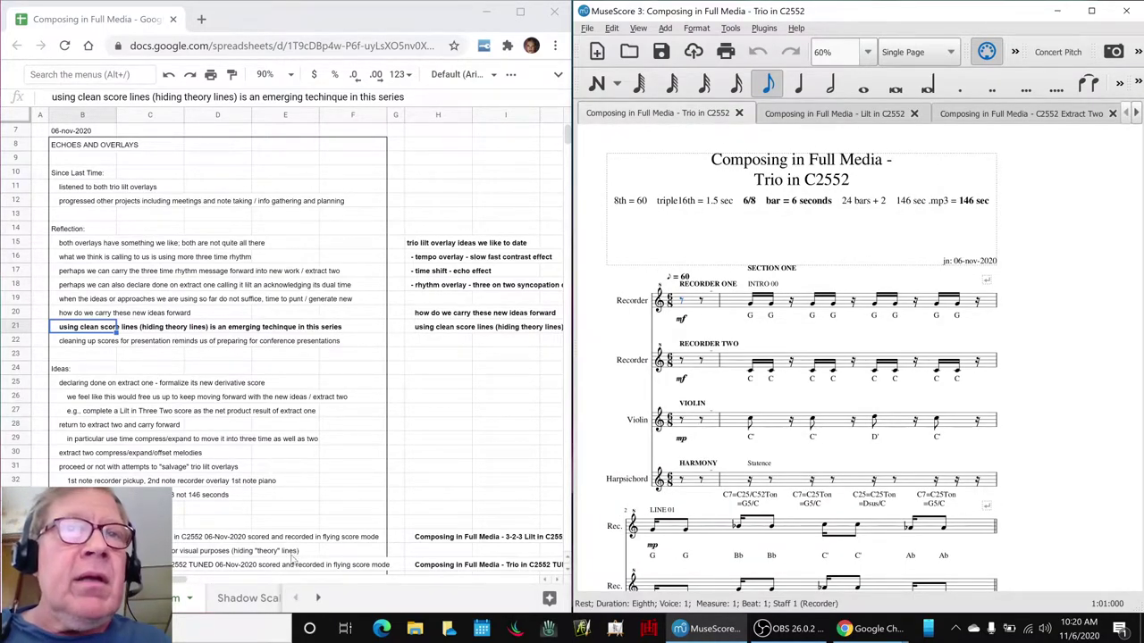
Fix the row 40 entry's spelling to 'Started C2552 Extract Two IN THREE TIME'
{"action": "left_click", "coordinate": [282, 536]}
{"action": "scroll", "coordinate": [281, 536], "scroll_direction": "down", "scroll_amount": 3}
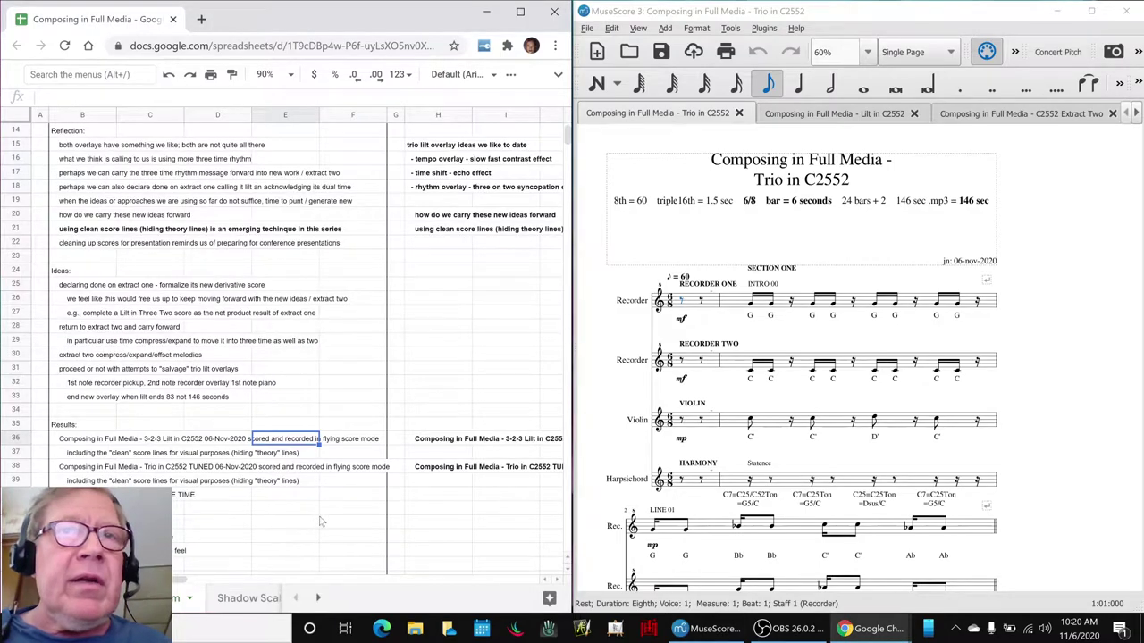
{"action": "left_click", "coordinate": [416, 439]}
{"action": "left_click", "coordinate": [425, 468]}
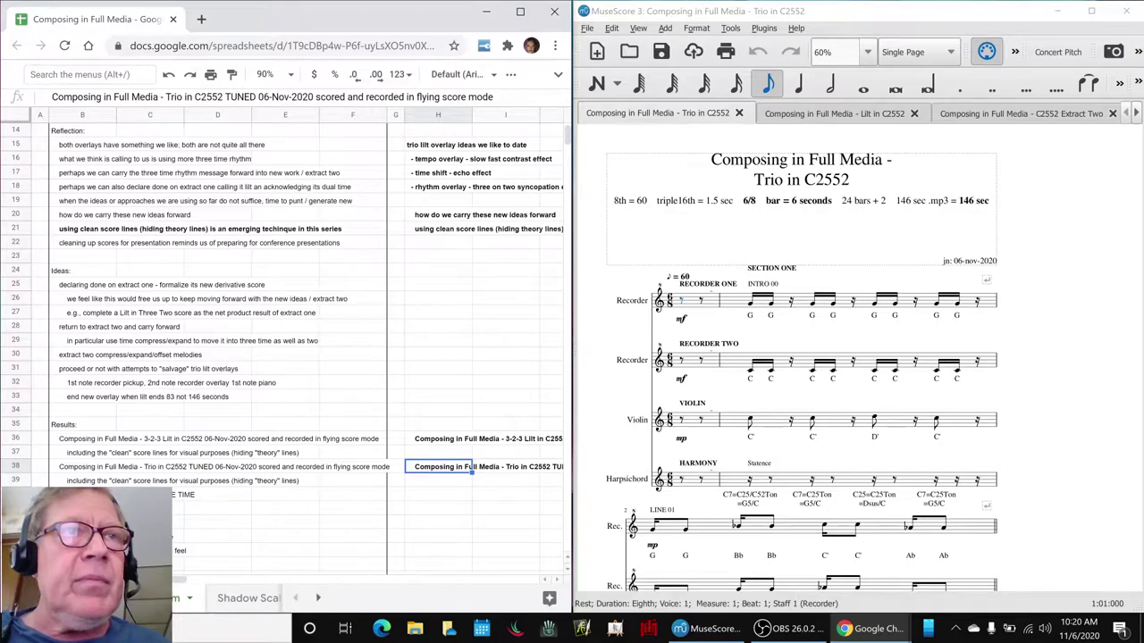
{"action": "left_click", "coordinate": [116, 494]}
{"action": "key", "text": "Return"}
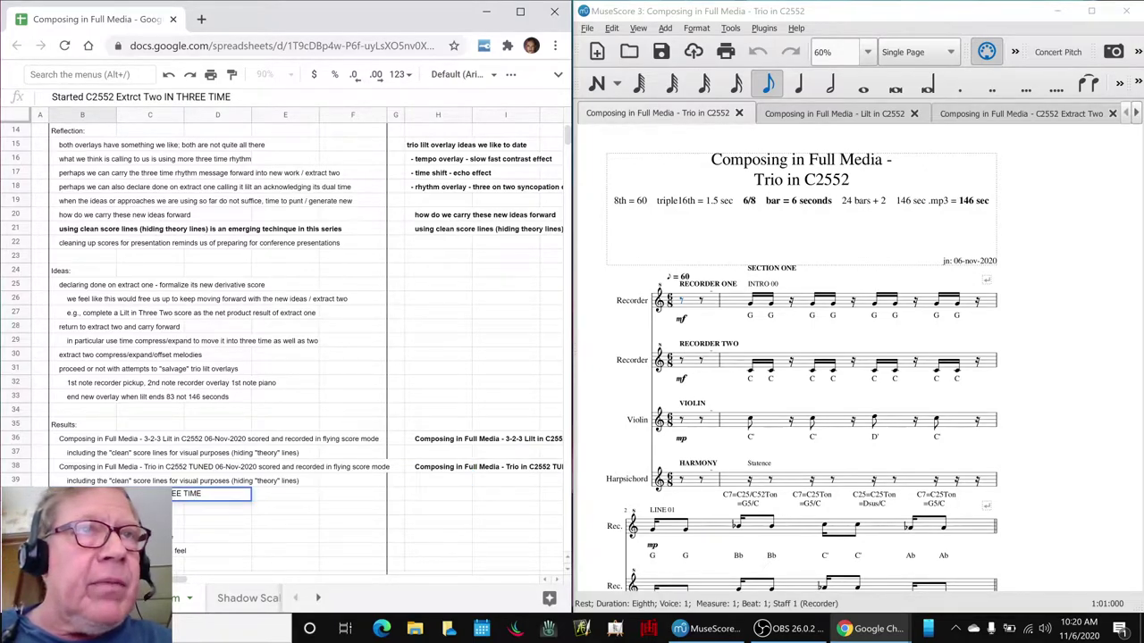
{"action": "type", "text": "a"}
{"action": "key", "text": "Return"}
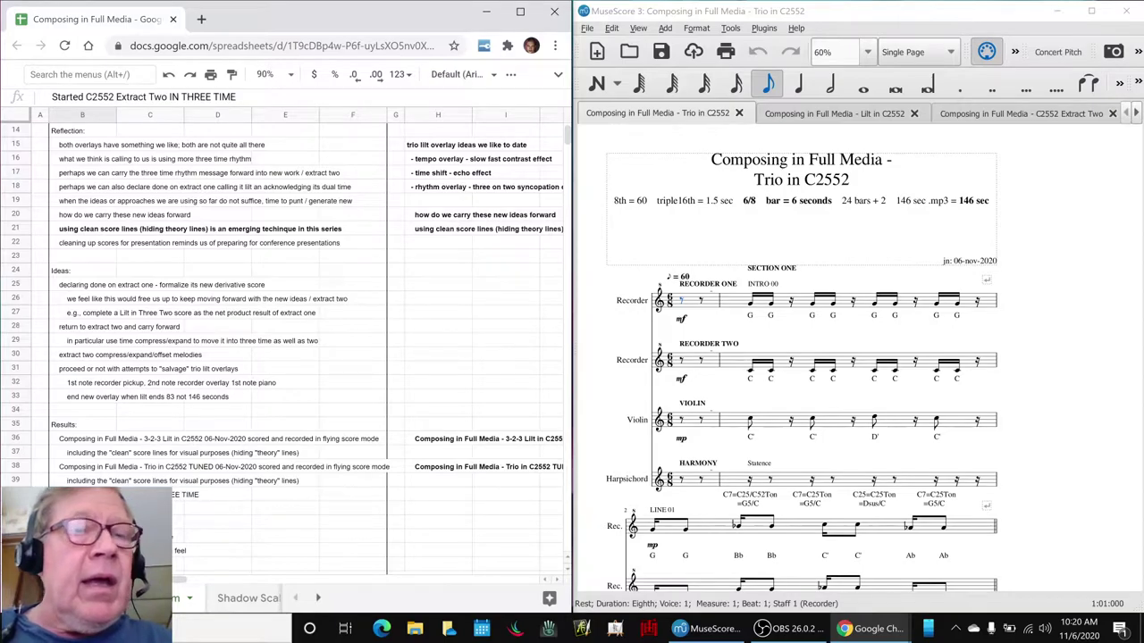
Paste the row 40 result into H40 and bold the row 16 three-time reflection
{"action": "key", "text": "Right"}
{"action": "key", "text": "Right"}
{"action": "key", "text": "Right"}
{"action": "key", "text": "Right"}
{"action": "key", "text": "Right"}
{"action": "key", "text": "Right"}
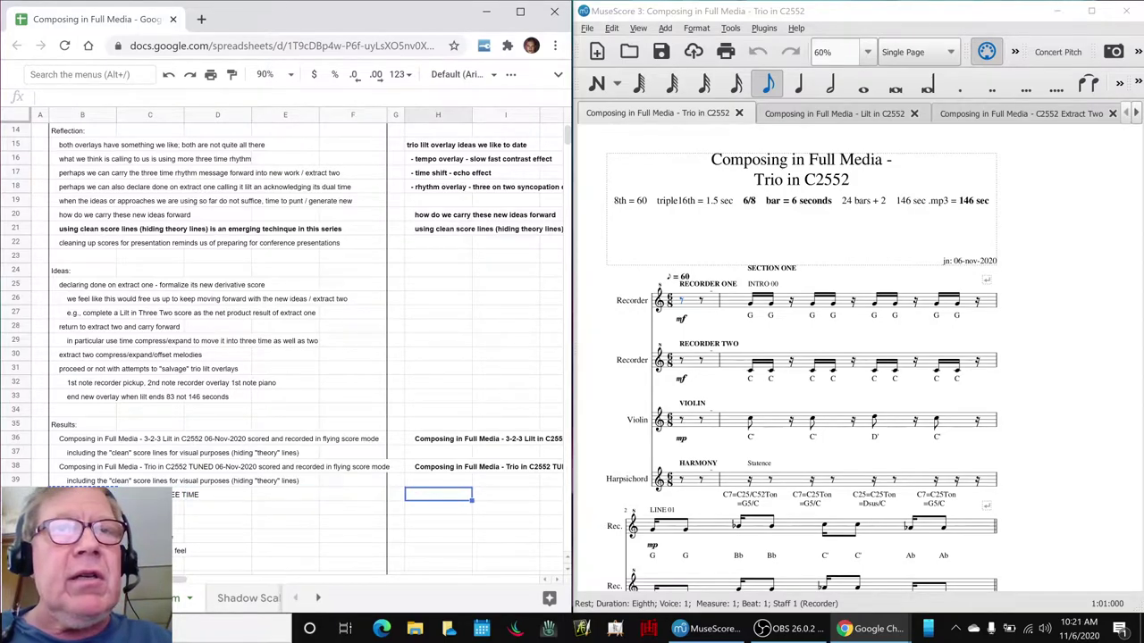
{"action": "type", "text": "Started C2552 Extract Two IN THREE TIME"}
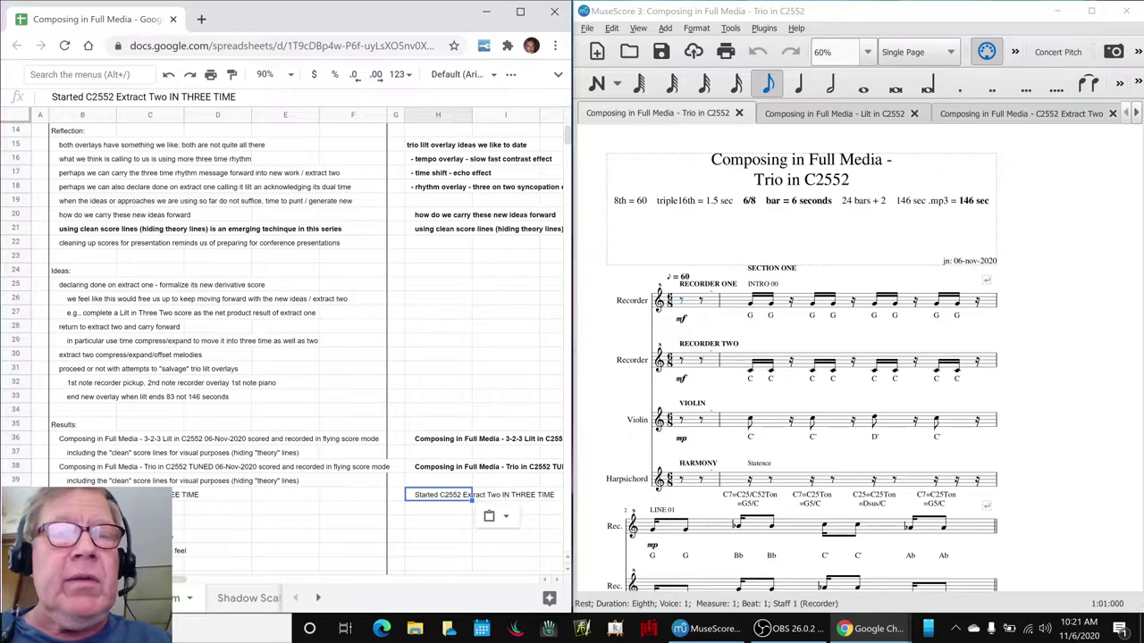
{"action": "key", "text": "Left"}
{"action": "key", "text": "Left"}
{"action": "key", "text": "Left"}
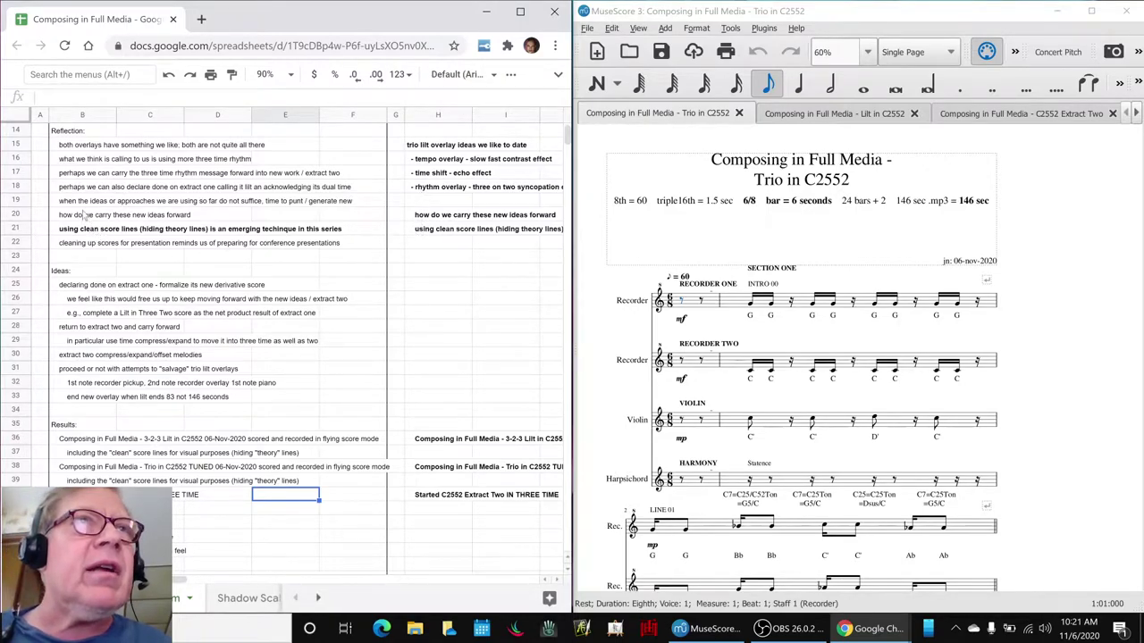
{"action": "left_click", "coordinate": [85, 148]}
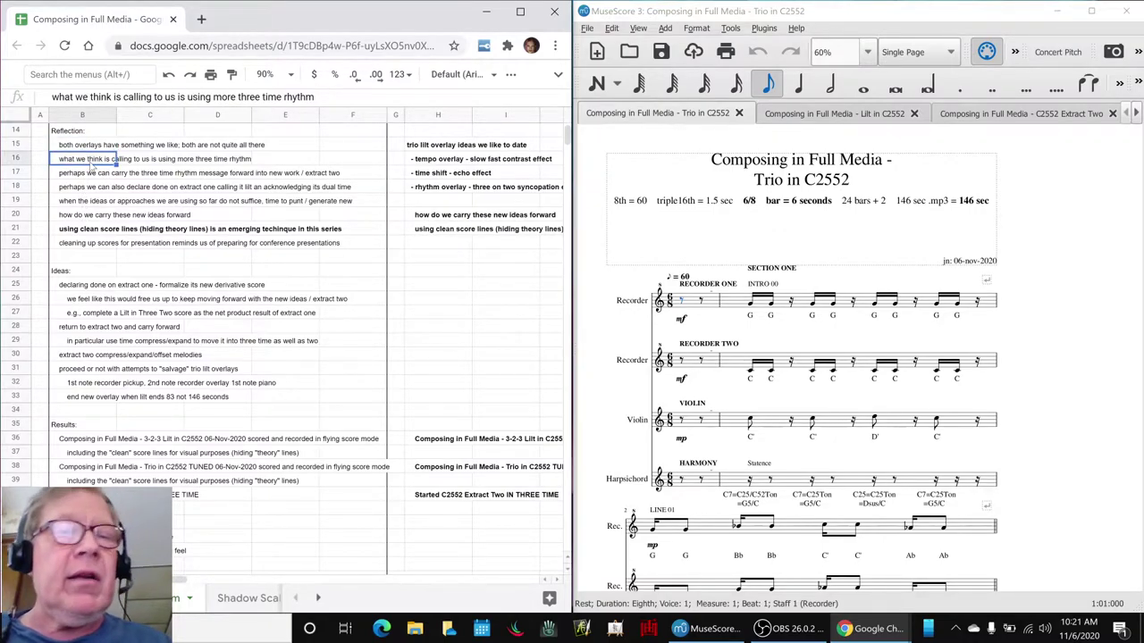
{"action": "key", "text": "ctrl+b"}
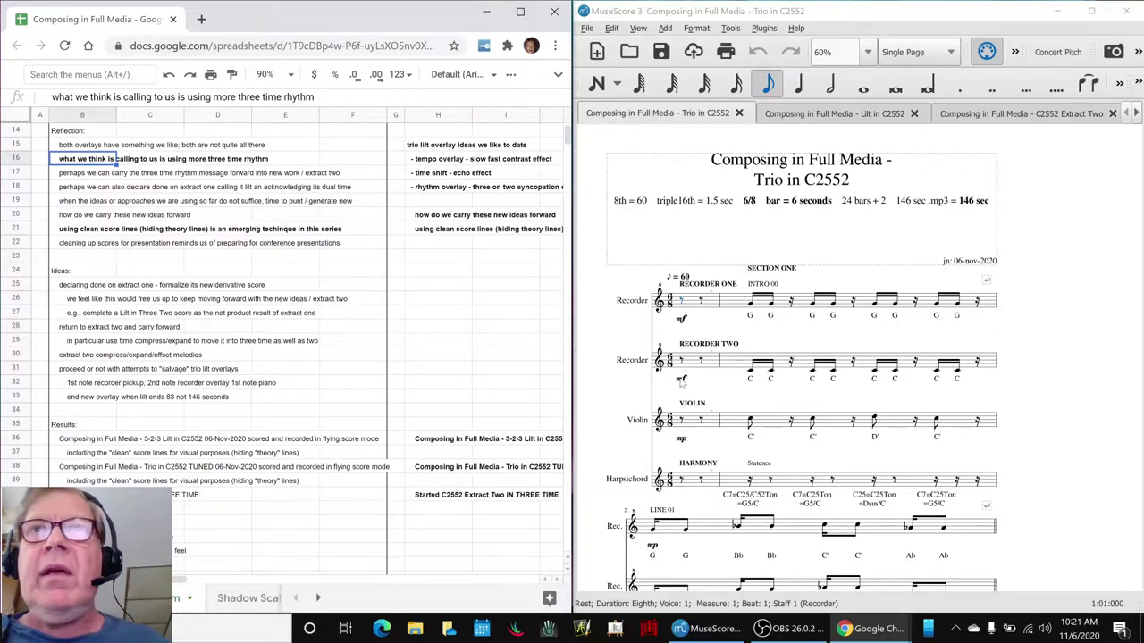
Open C2552 Extract Two and play it from a measure on the third piano staff
{"action": "left_click", "coordinate": [1010, 118]}
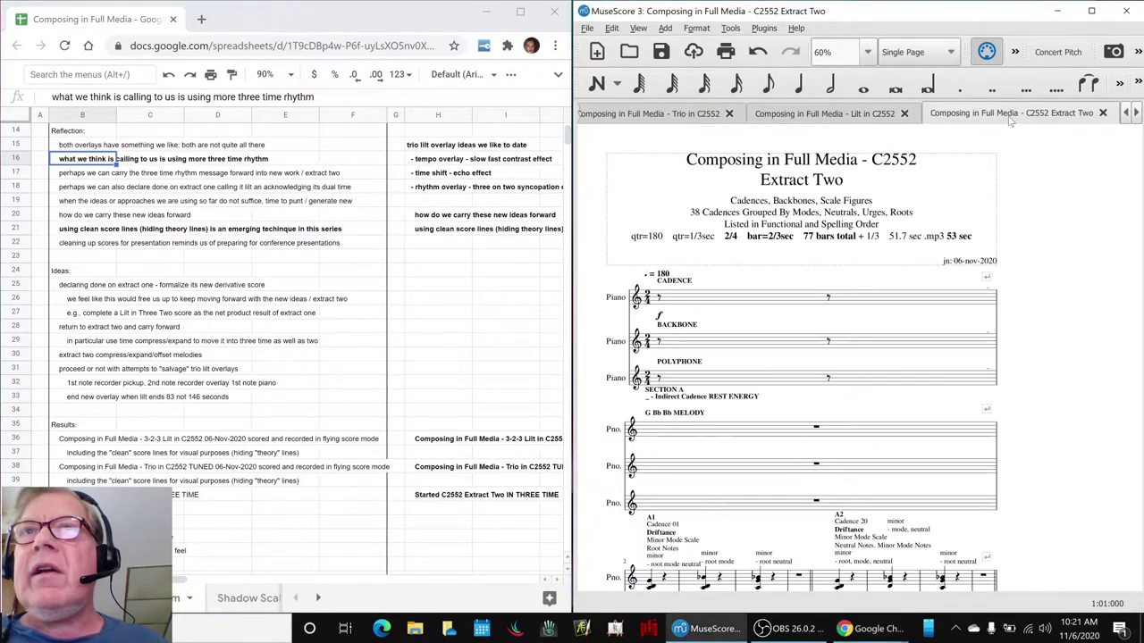
{"action": "scroll", "coordinate": [934, 323], "scroll_direction": "down", "scroll_amount": 2}
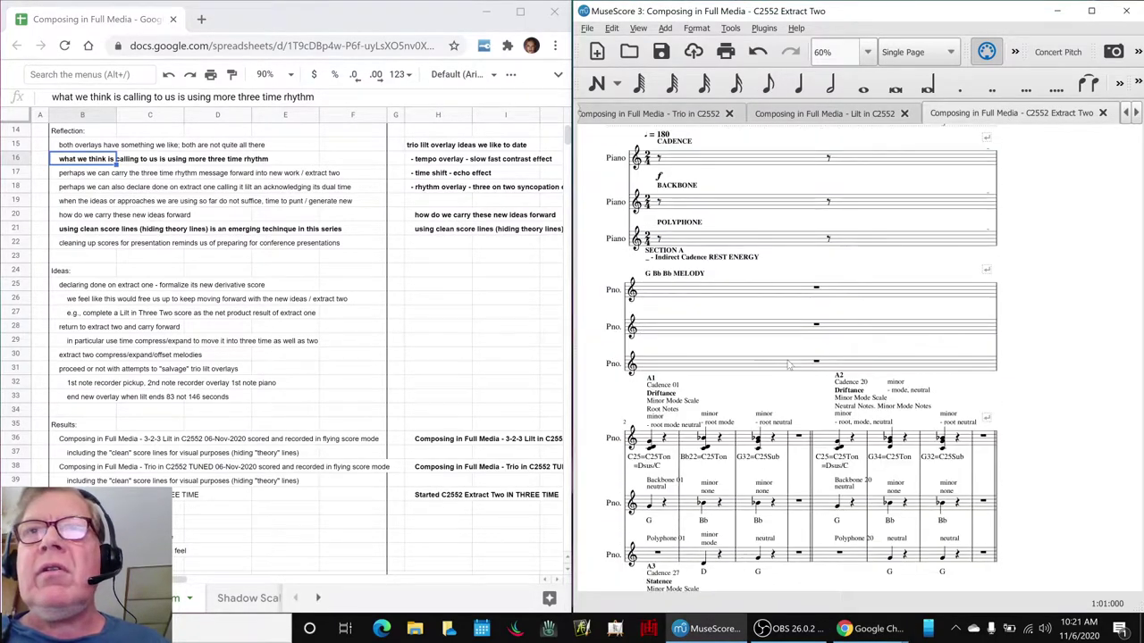
{"action": "left_click", "coordinate": [710, 366]}
{"action": "key", "text": "space"}
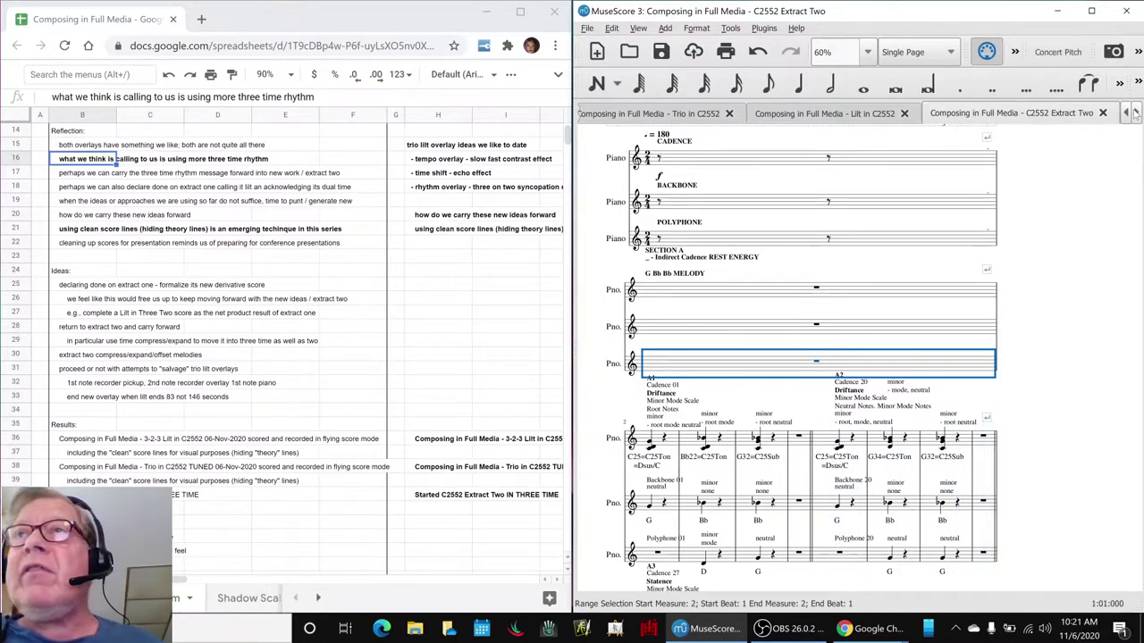
{"action": "left_click", "coordinate": [1135, 113]}
Open Extract Two IN THREE TIME, preview it briefly from the start, then start playback
{"action": "left_click", "coordinate": [1083, 120]}
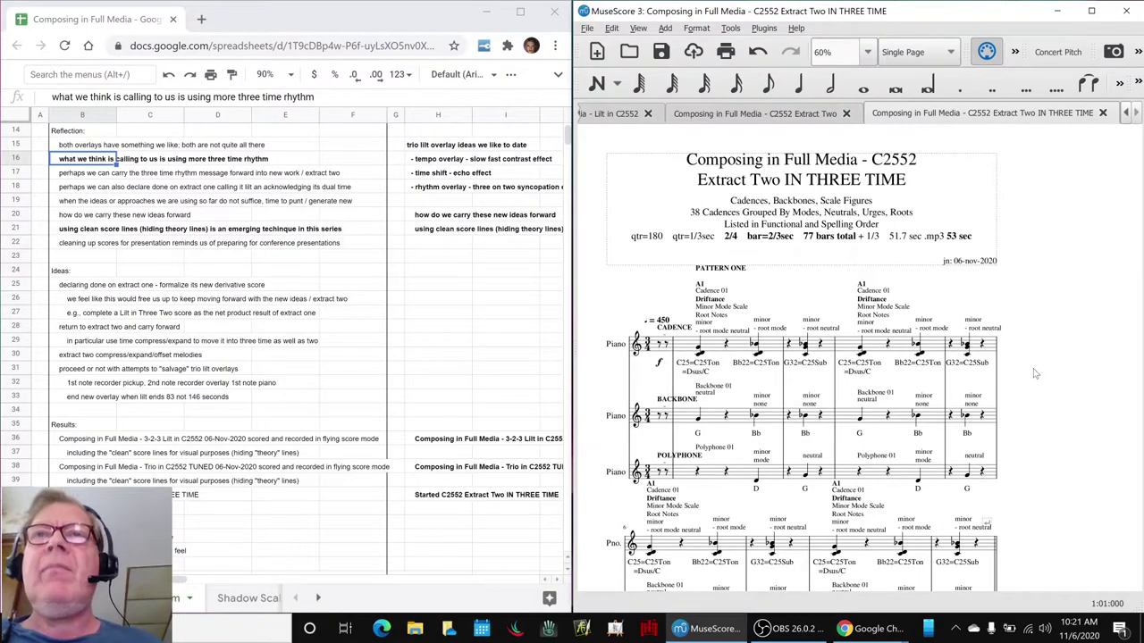
{"action": "scroll", "coordinate": [1035, 370], "scroll_direction": "down", "scroll_amount": 3}
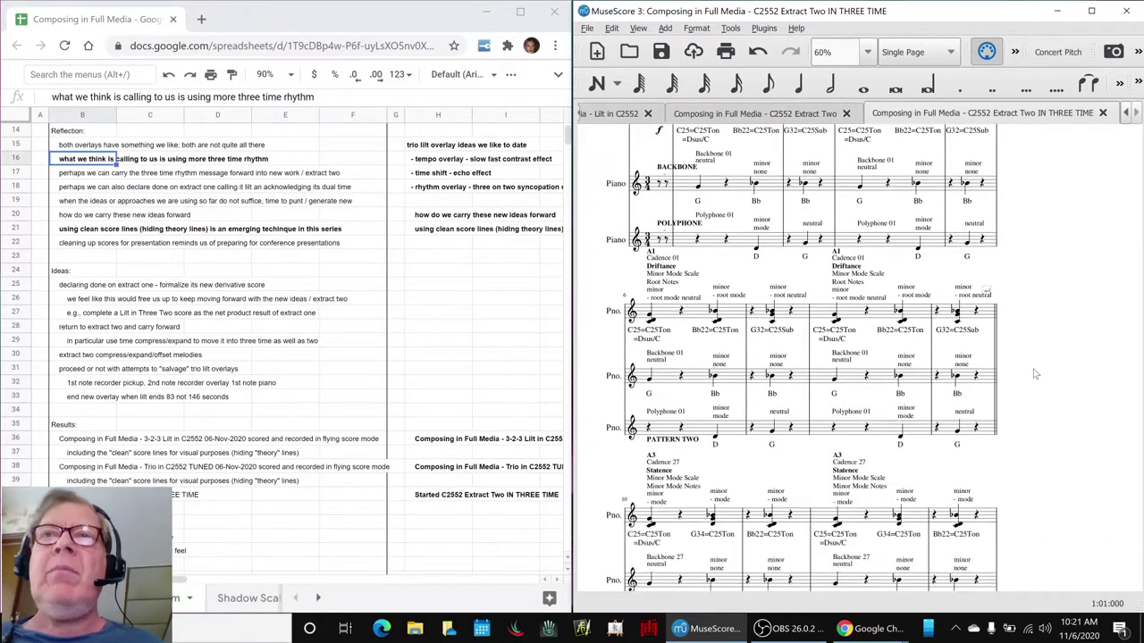
{"action": "scroll", "coordinate": [1035, 371], "scroll_direction": "up", "scroll_amount": 3}
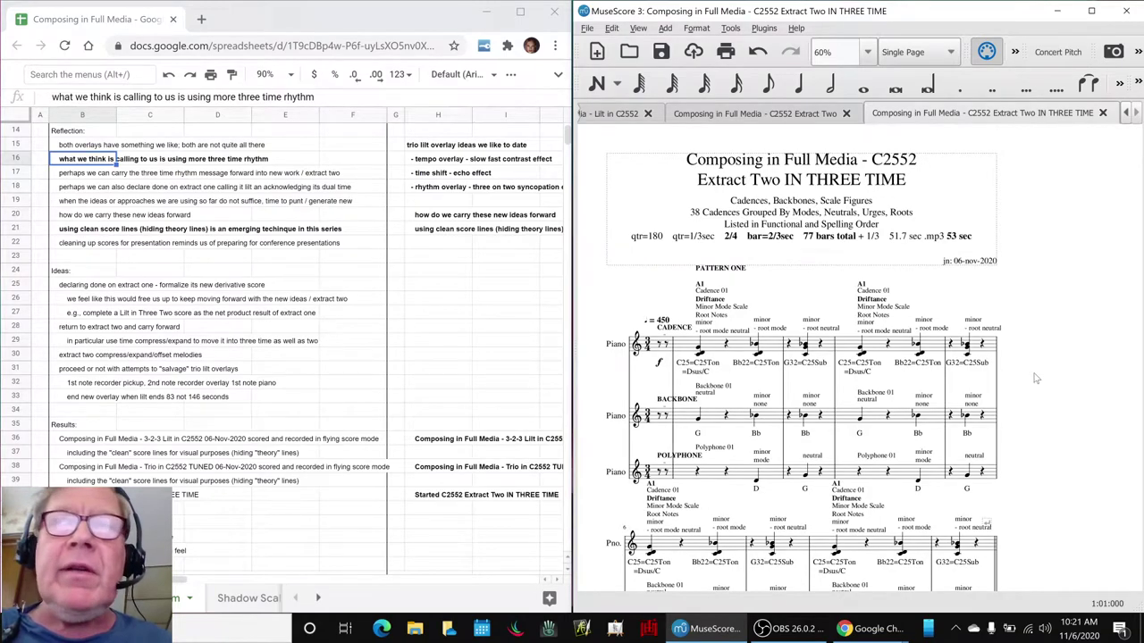
{"action": "key", "text": "ctrl+Home"}
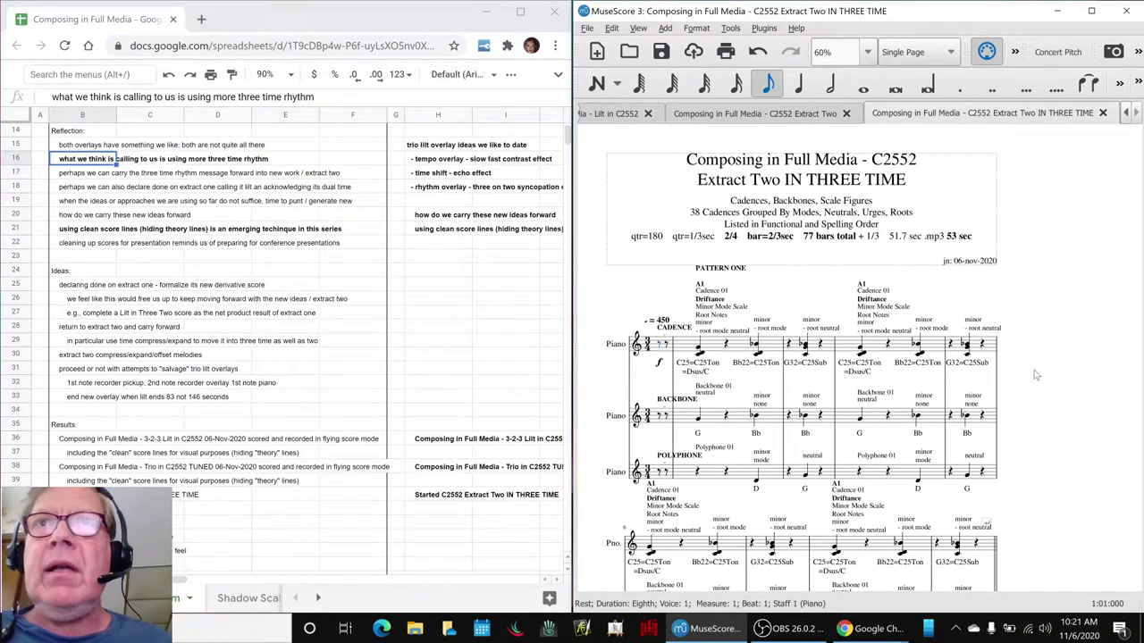
{"action": "key", "text": "space"}
{"action": "key", "text": "space"}
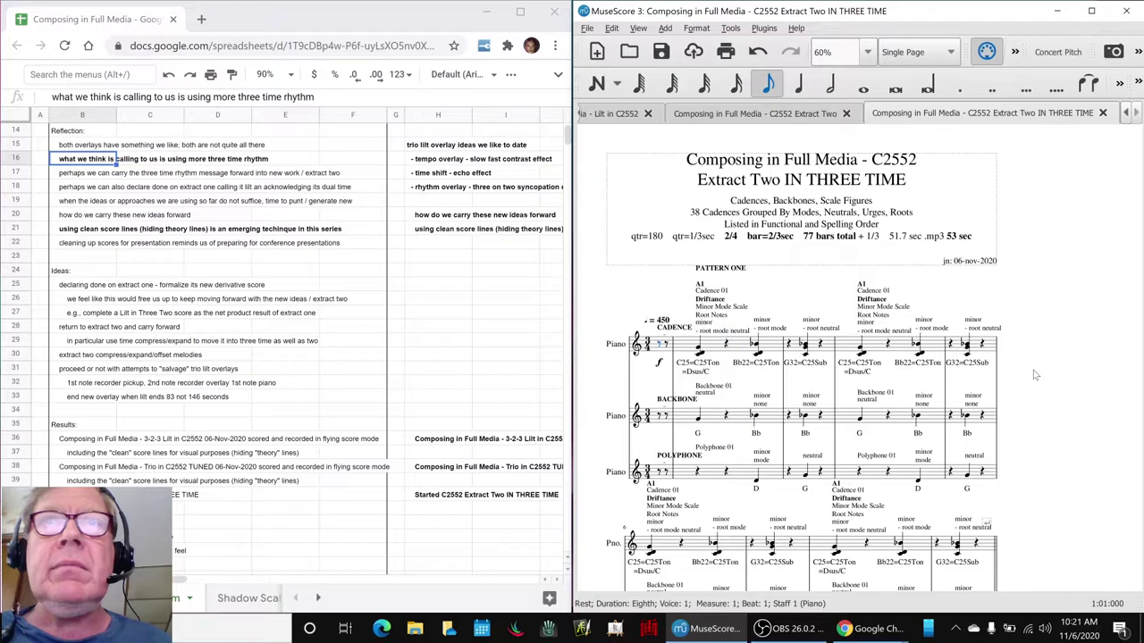
{"action": "key", "text": "Escape"}
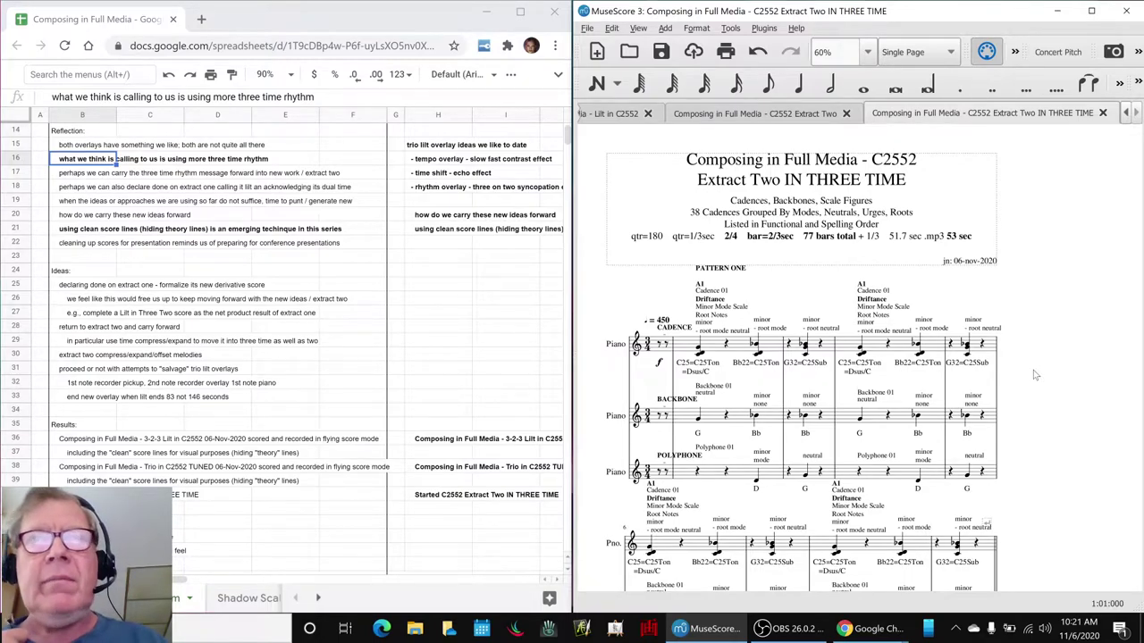
{"action": "key", "text": "space"}
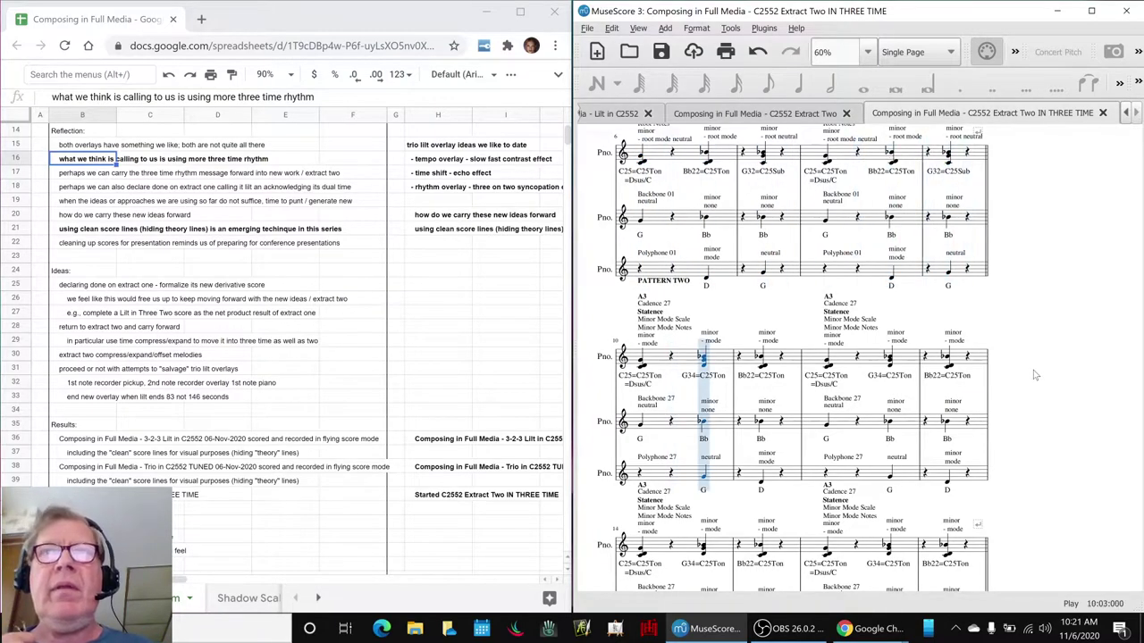
Restart Extract Two IN THREE TIME from the beginning and let it play through to the End Piece
{"action": "key", "text": "space"}
{"action": "key", "text": "ctrl+Home"}
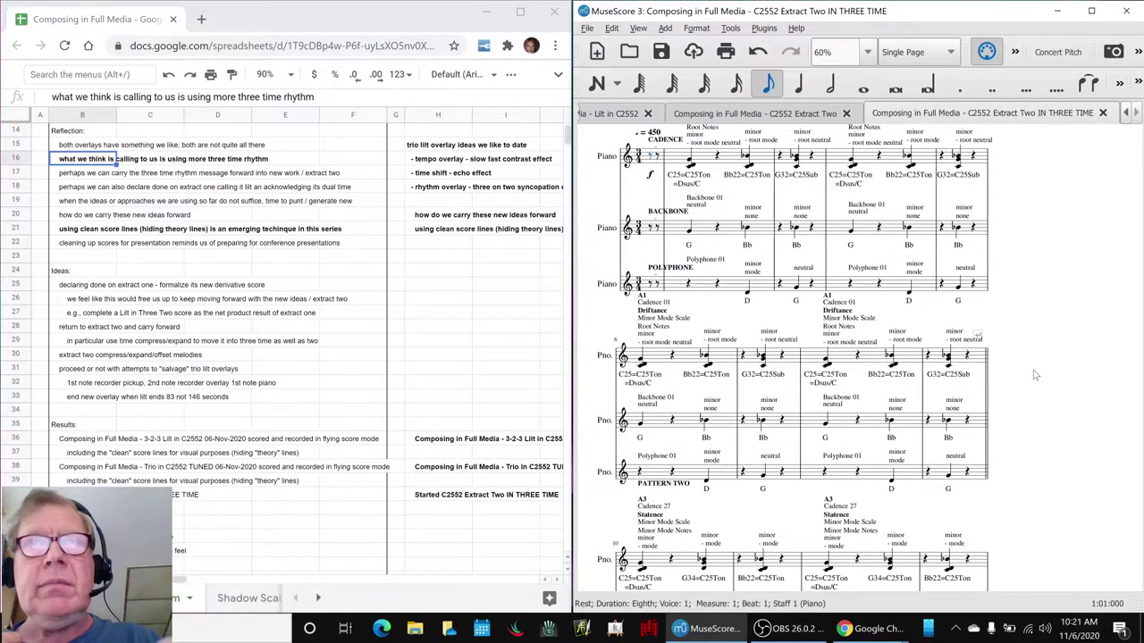
{"action": "key", "text": "space"}
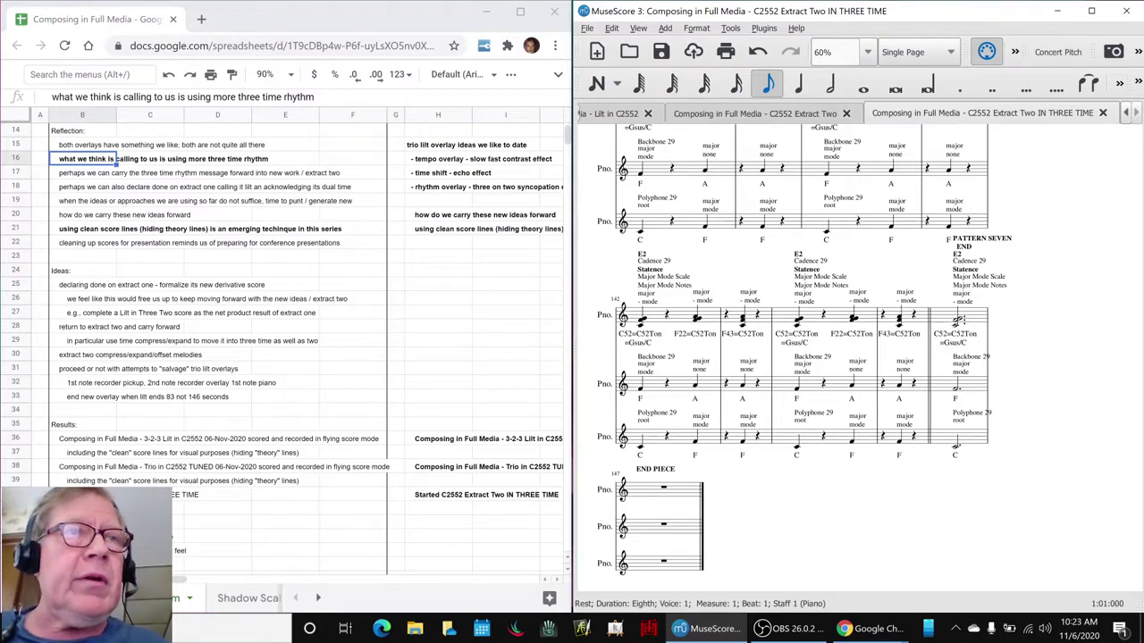
{"action": "left_click", "coordinate": [129, 535]}
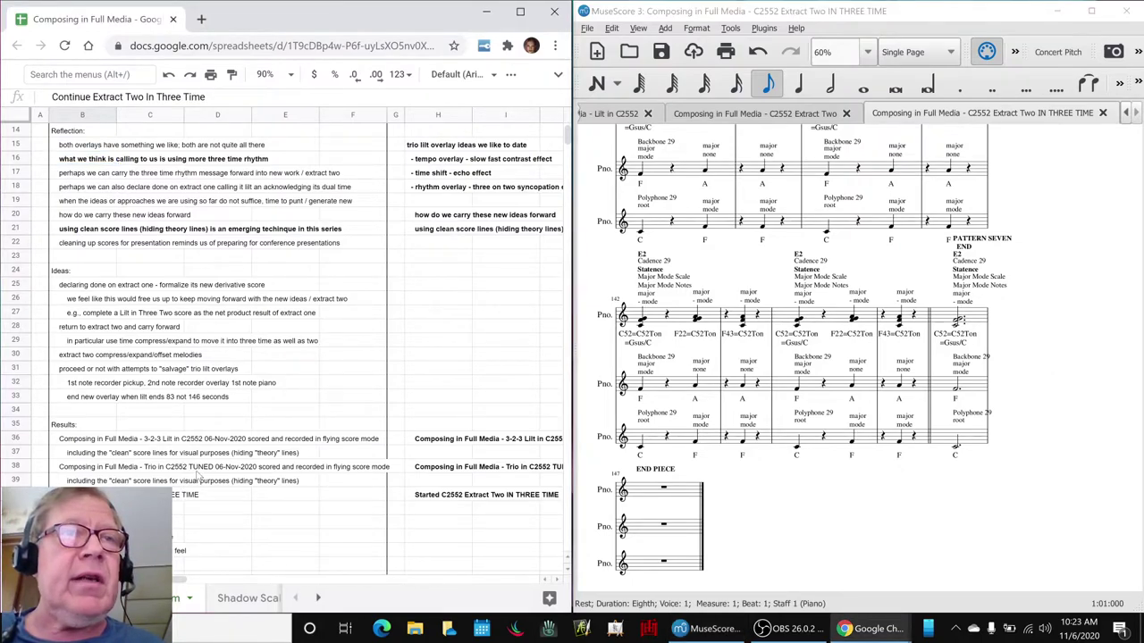
Move down the Ideas Next Time rows to show entries 42–44
{"action": "key", "text": "Down"}
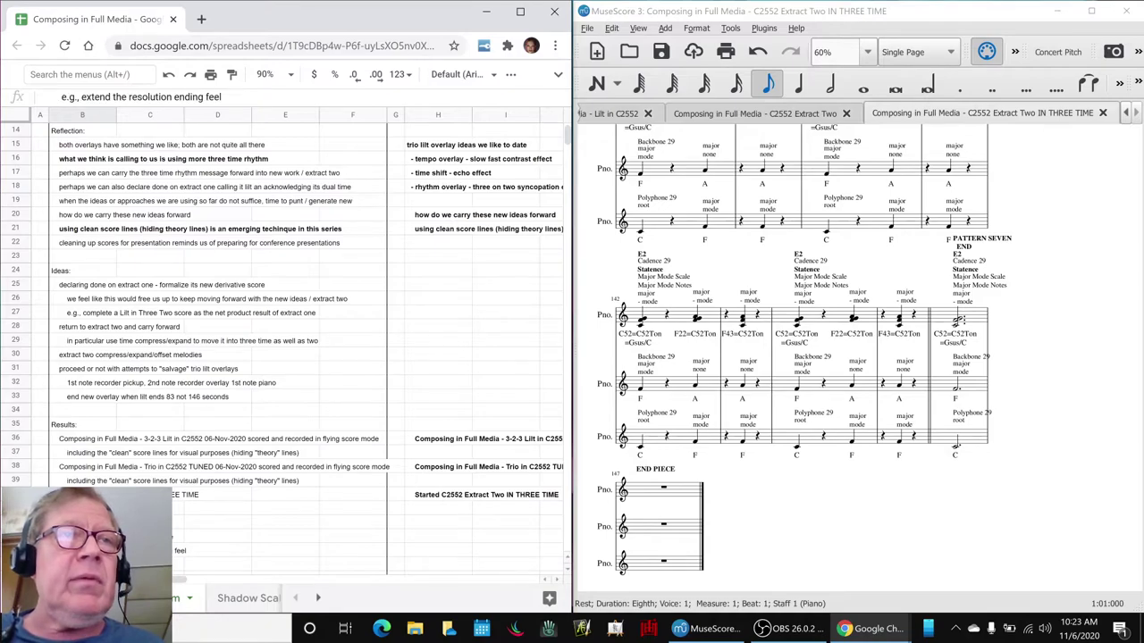
{"action": "scroll", "coordinate": [120, 480], "scroll_direction": "down", "scroll_amount": 2}
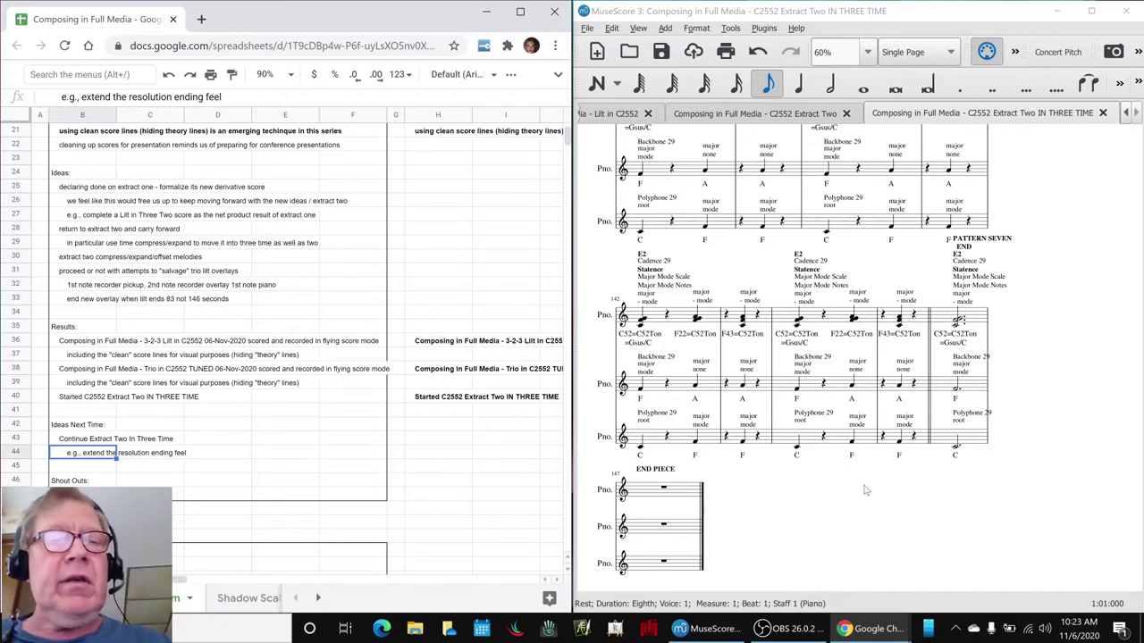
Bring OBS Studio to the front with Alt+Tab
{"action": "key", "text": "alt+Tab"}
{"action": "key", "text": "alt+Tab"}
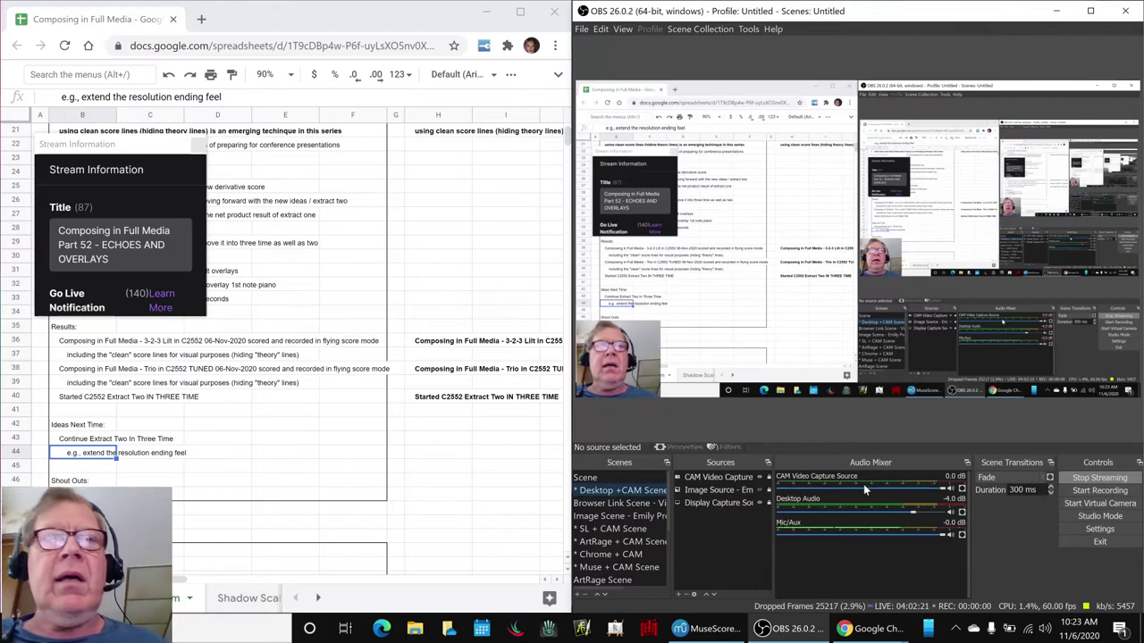